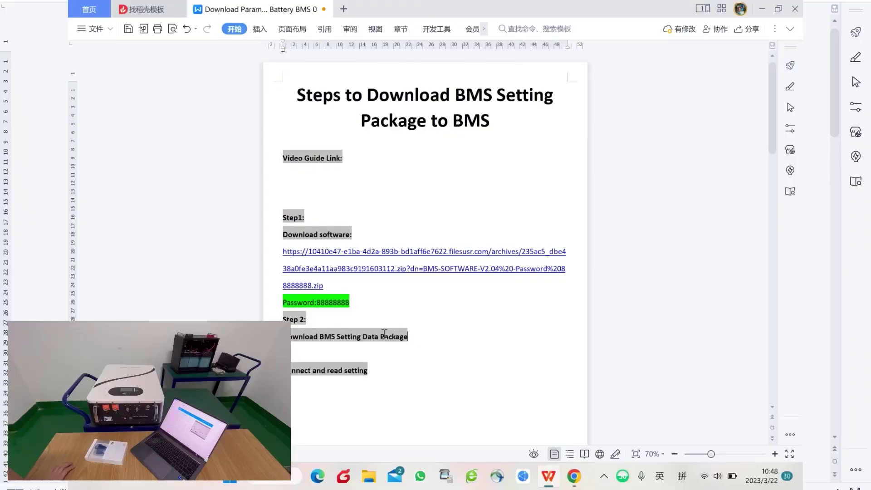
Step: Paste the parameter-package download link on a new line under the Step 2 heading
{"action": "key", "text": "Return"}
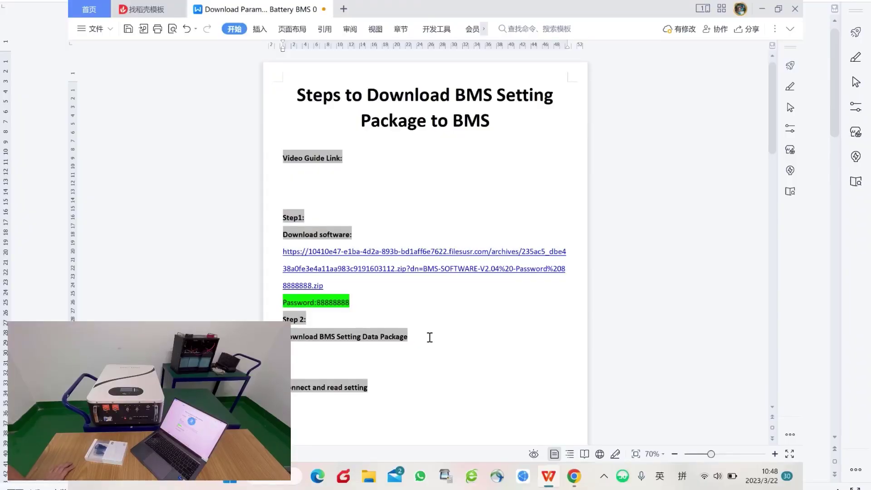
{"action": "key", "text": "ctrl+v"}
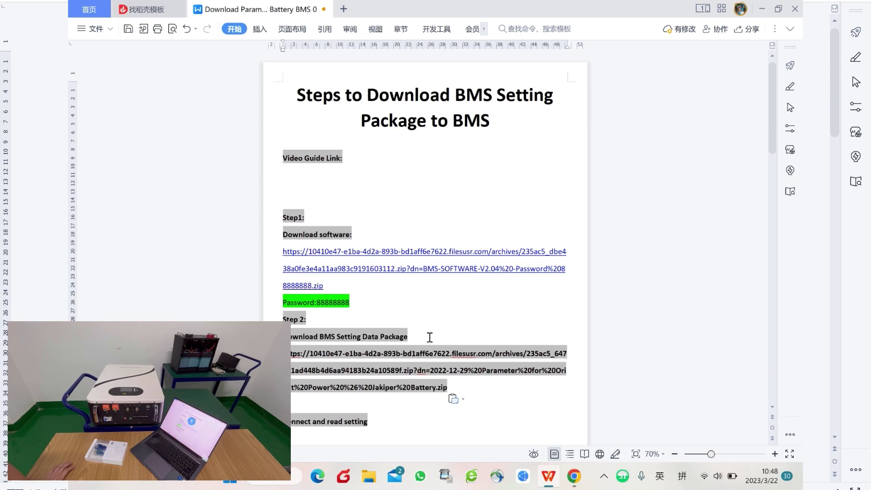
{"action": "key", "text": "Return"}
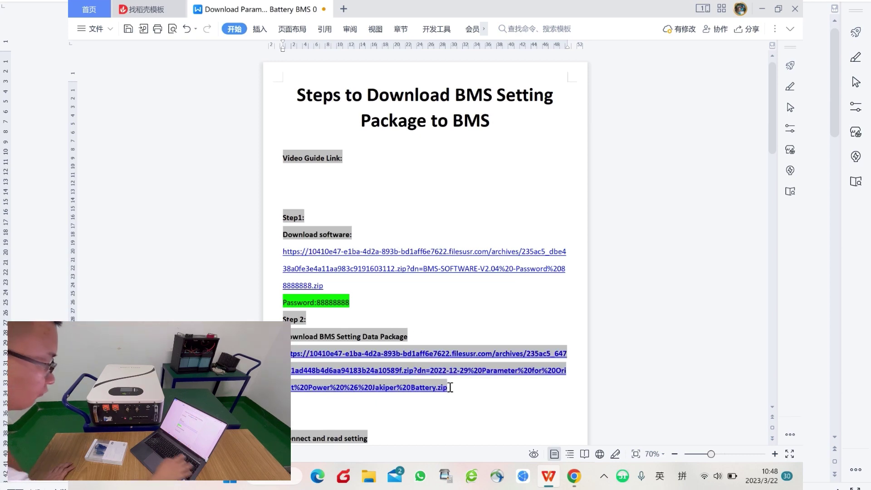
{"action": "key", "text": "shift+Up"}
{"action": "key", "text": "shift+Up"}
{"action": "key", "text": "shift+Up"}
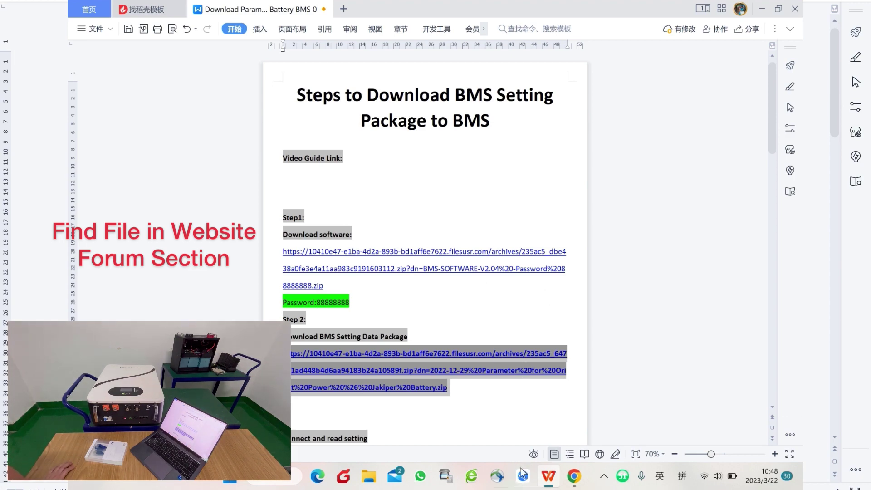
Step: Copy the Step 1 BMS software download link with 复制
{"action": "left_click", "coordinate": [604, 476]}
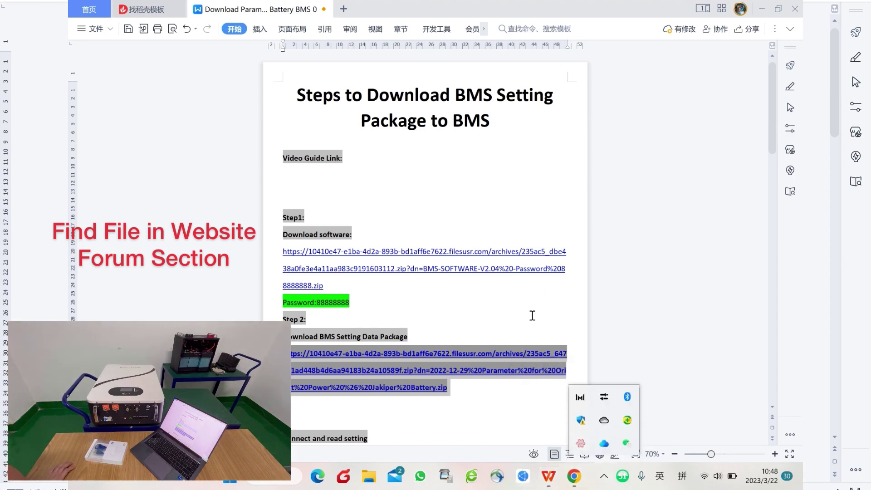
{"action": "left_click", "coordinate": [533, 316]}
{"action": "left_click_drag", "start_coordinate": [336, 285], "coordinate": [299, 258]}
{"action": "key", "text": "ctrl+c"}
{"action": "right_click", "coordinate": [299, 258]}
{"action": "left_click", "coordinate": [325, 49]}
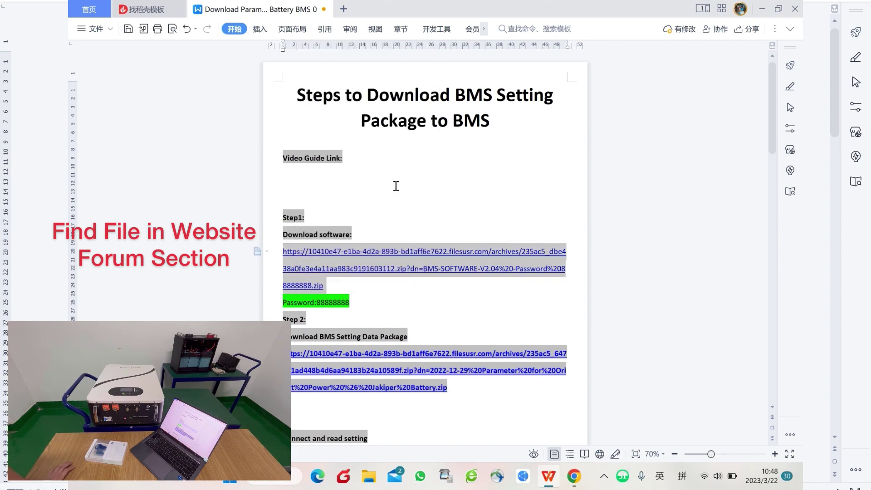
Step: Paste the copied Step 1 link into Chrome's Google tab address bar to download the BMS software zip
{"action": "mouse_move", "coordinate": [574, 476]}
{"action": "left_click", "coordinate": [553, 417]}
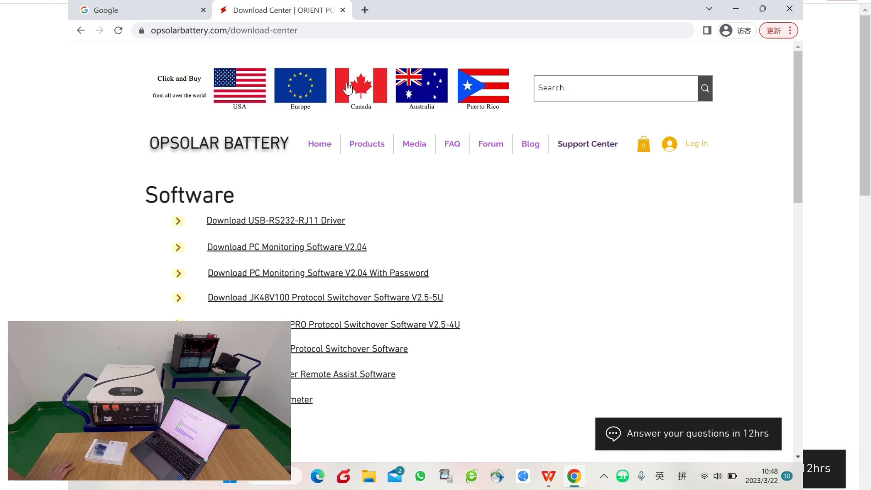
{"action": "left_click", "coordinate": [144, 6]}
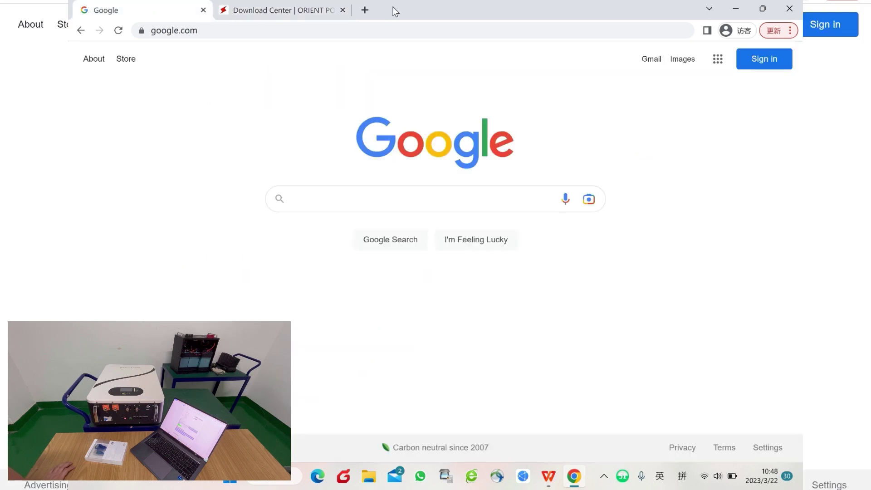
{"action": "left_click", "coordinate": [267, 31]}
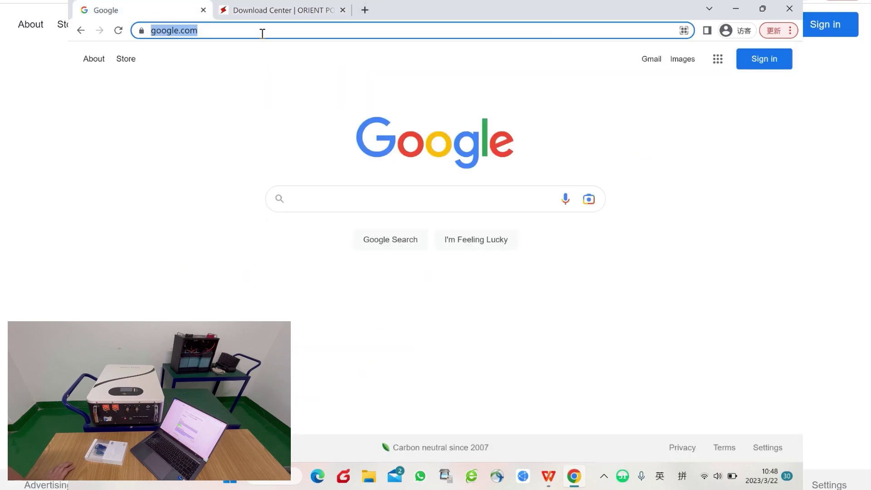
{"action": "right_click", "coordinate": [263, 32]}
{"action": "left_click", "coordinate": [300, 113]}
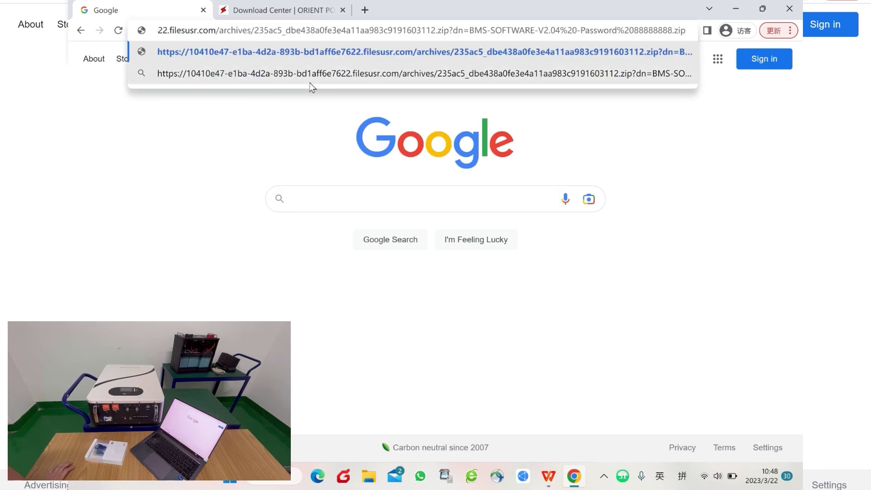
{"action": "key", "text": "Return"}
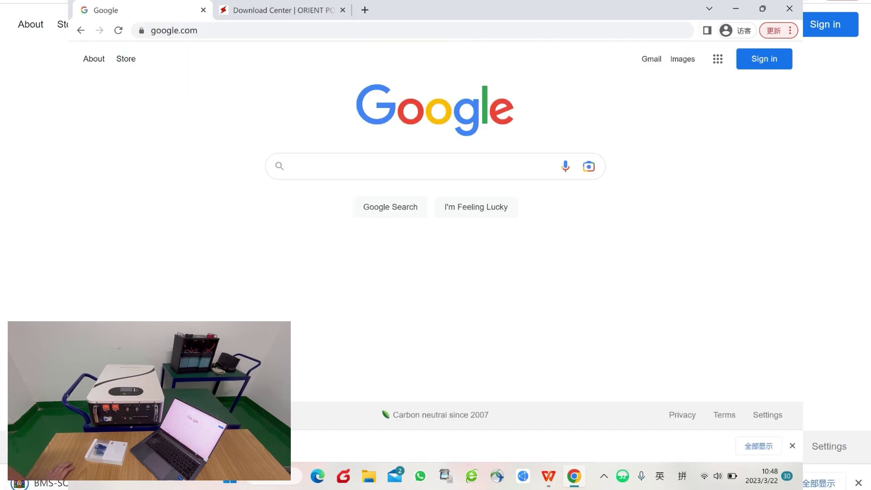
Step: Download the Step 2 parameter zip in a new Chrome tab and show the downloads in their folder
{"action": "left_click", "coordinate": [549, 476]}
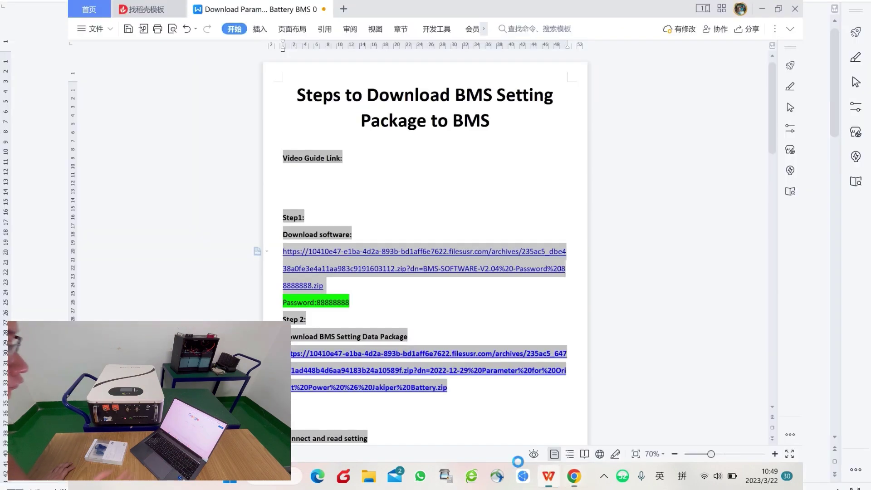
{"action": "left_click_drag", "start_coordinate": [448, 385], "coordinate": [284, 354]}
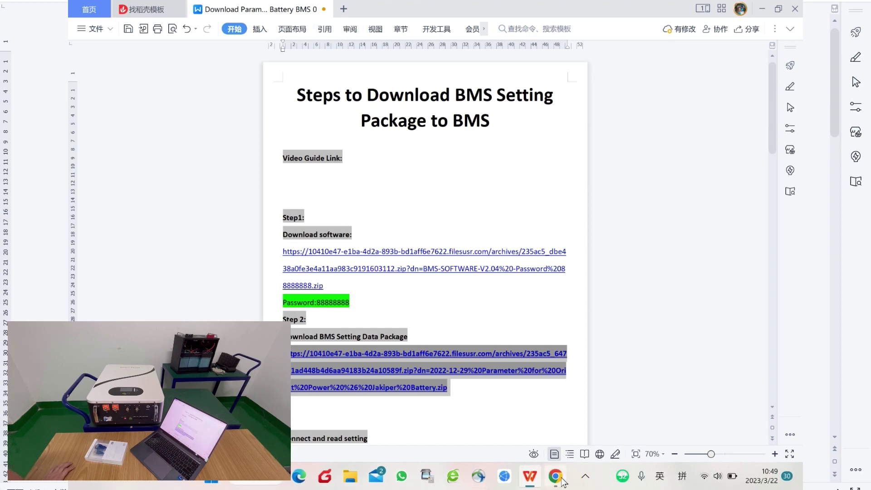
{"action": "left_click", "coordinate": [561, 479]}
{"action": "left_click", "coordinate": [368, 9]}
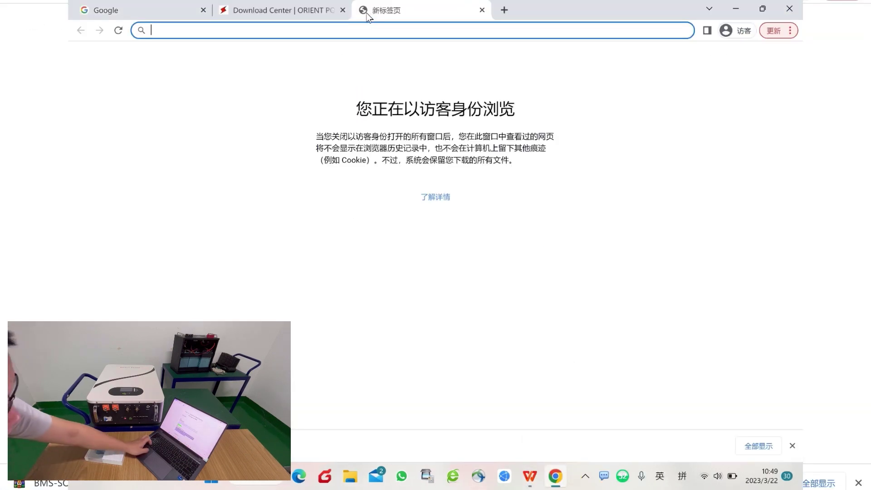
{"action": "type", "text": "https://10410e47-e1ba-4d2a-893b-bd1aff6e7622.filesusr.com/archives/235ac5_647001ad448b4d6aa94183b24a10589f.zip?dn=2022-12-29%20Parameter%20for%20Orient%20Power%20%26%20Jakiper%20Battery.zip"}
{"action": "left_click", "coordinate": [434, 48]}
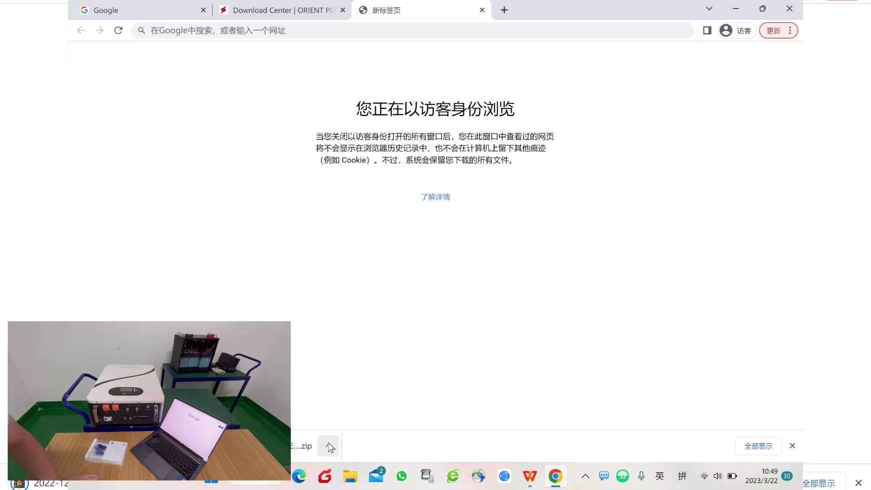
{"action": "left_click", "coordinate": [327, 444]}
{"action": "left_click", "coordinate": [358, 402]}
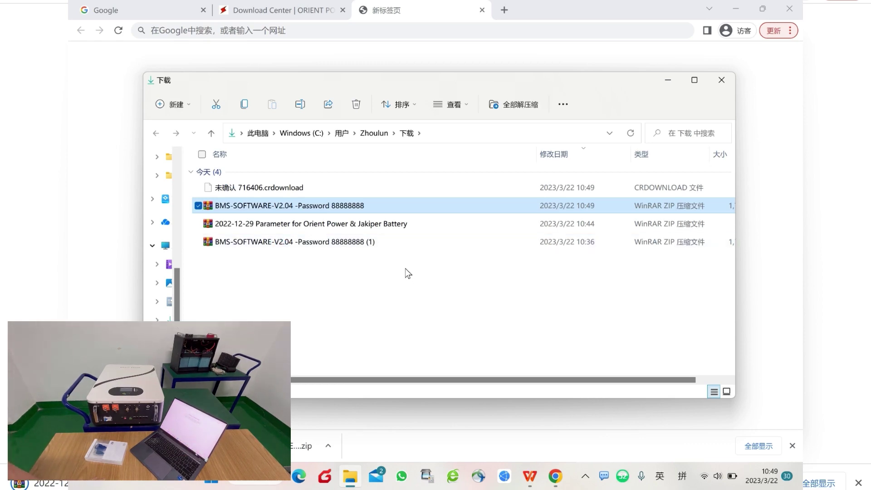
Step: Cut the BMS-SOFTWARE-V2.04 and 2022-12-29 parameter zips from Downloads and clear the desktop
{"action": "left_click", "coordinate": [317, 225], "text": "ctrl"}
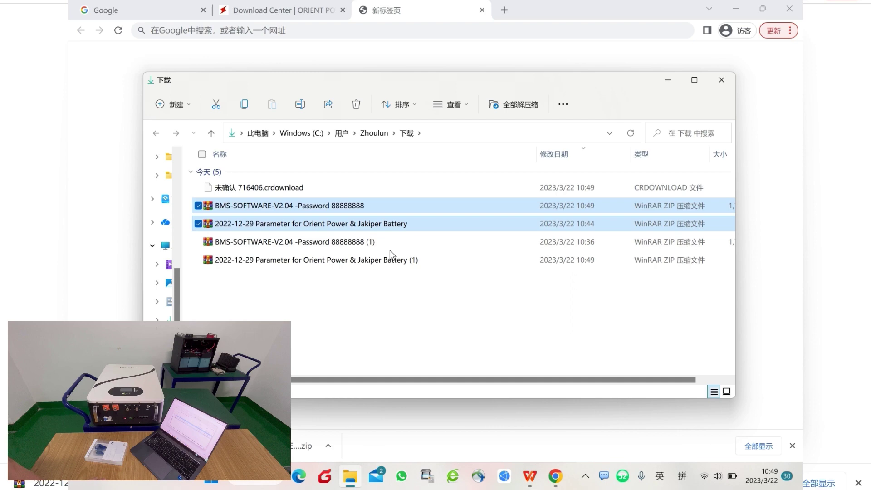
{"action": "key", "text": "ctrl+x"}
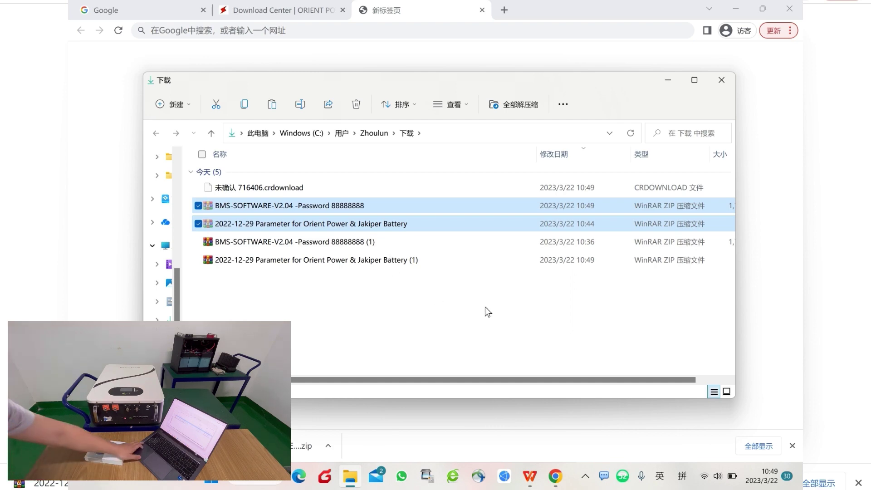
{"action": "left_click", "coordinate": [721, 81]}
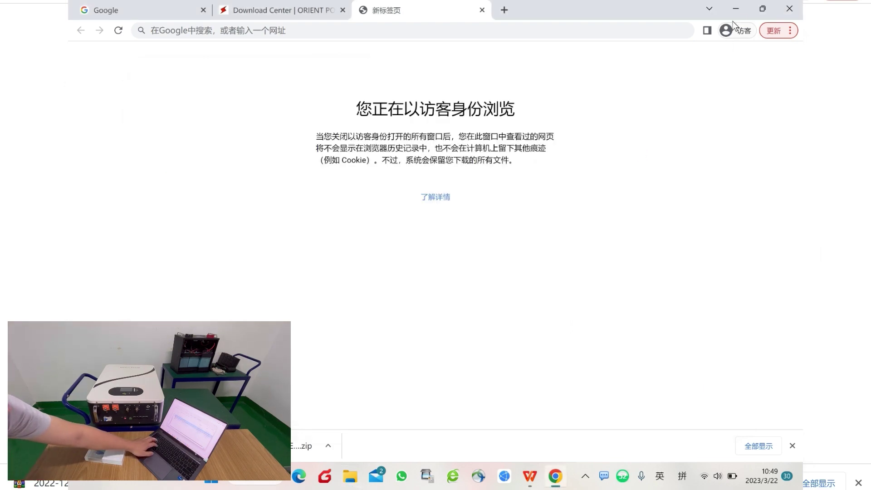
{"action": "left_click", "coordinate": [735, 9]}
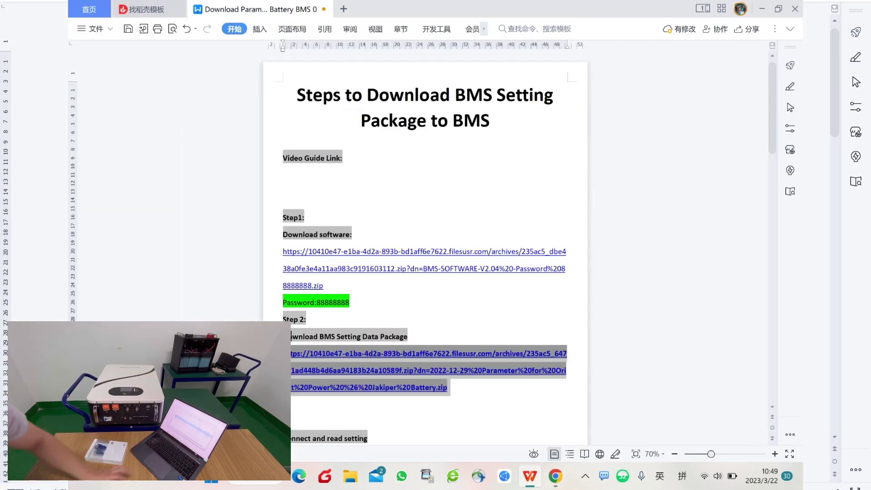
{"action": "left_click", "coordinate": [762, 8]}
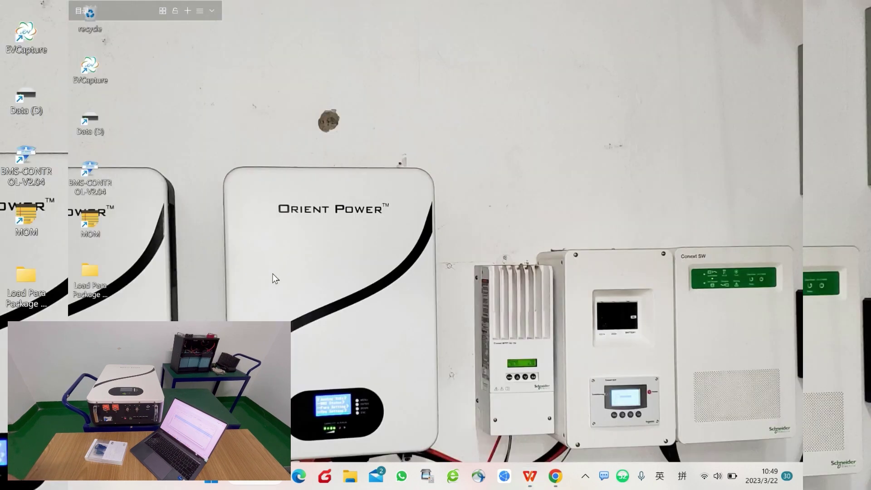
Step: Paste both zips into the Load Para Package in Battery folder and open the software zip
{"action": "double_click", "coordinate": [103, 285]}
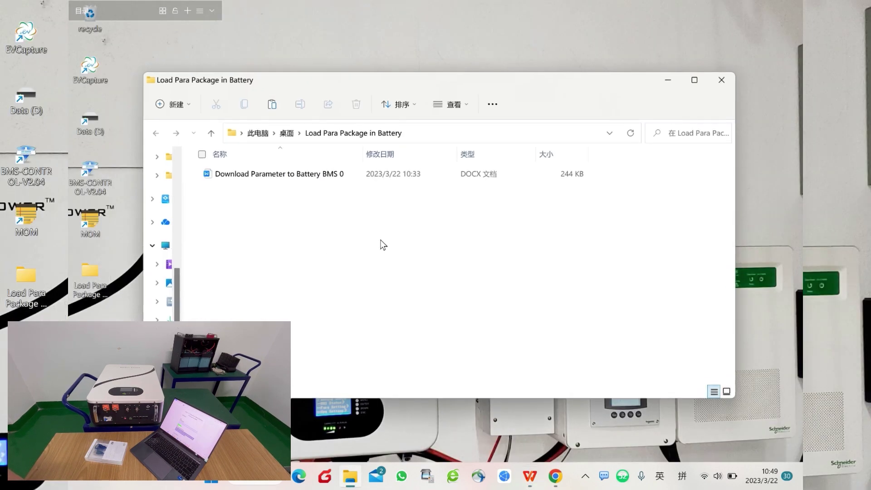
{"action": "right_click", "coordinate": [412, 264]}
{"action": "left_click", "coordinate": [396, 254]}
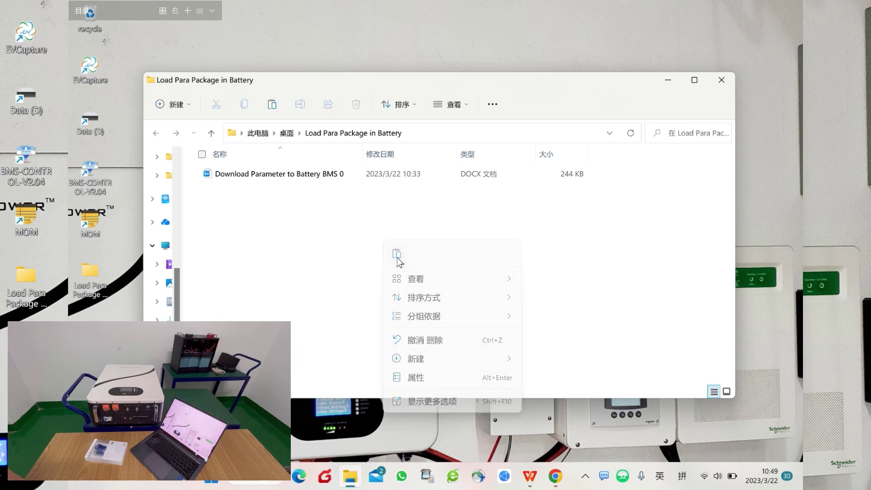
{"action": "left_click", "coordinate": [294, 258]}
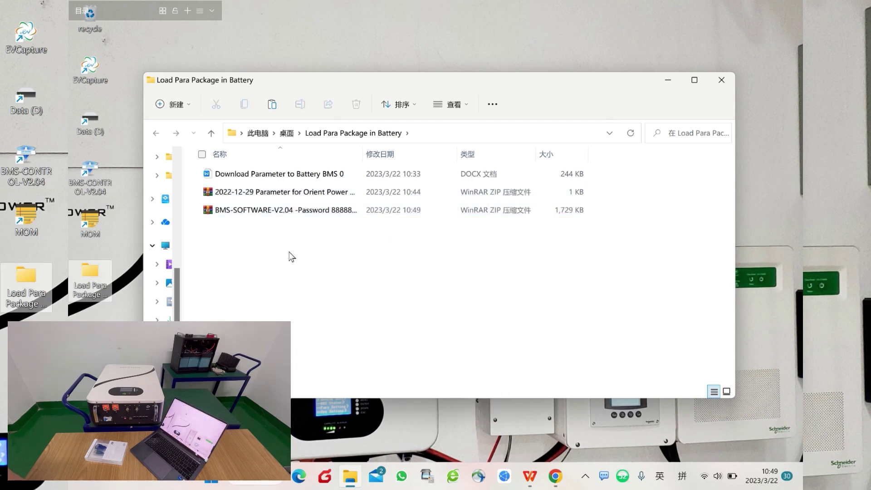
{"action": "double_click", "coordinate": [259, 214]}
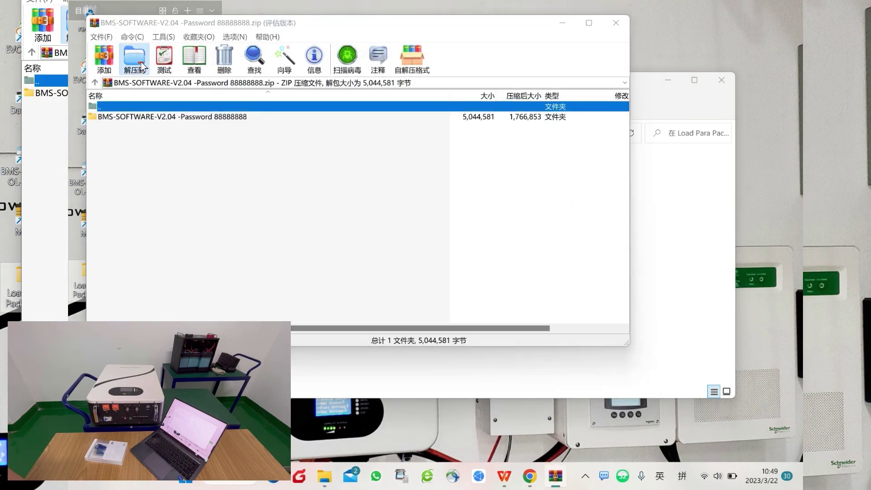
Step: Extract the BMS software archive into the current folder with 解压到
{"action": "left_click", "coordinate": [134, 58]}
{"action": "left_click", "coordinate": [373, 303]}
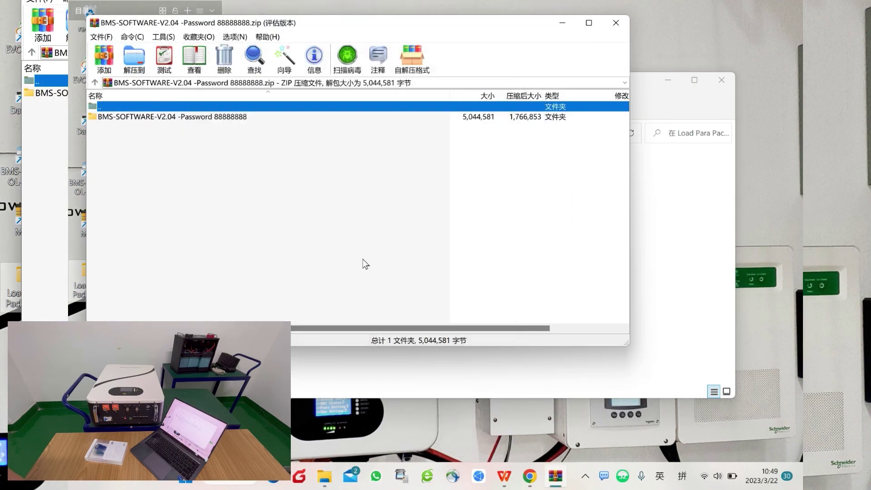
{"action": "left_click", "coordinate": [616, 22]}
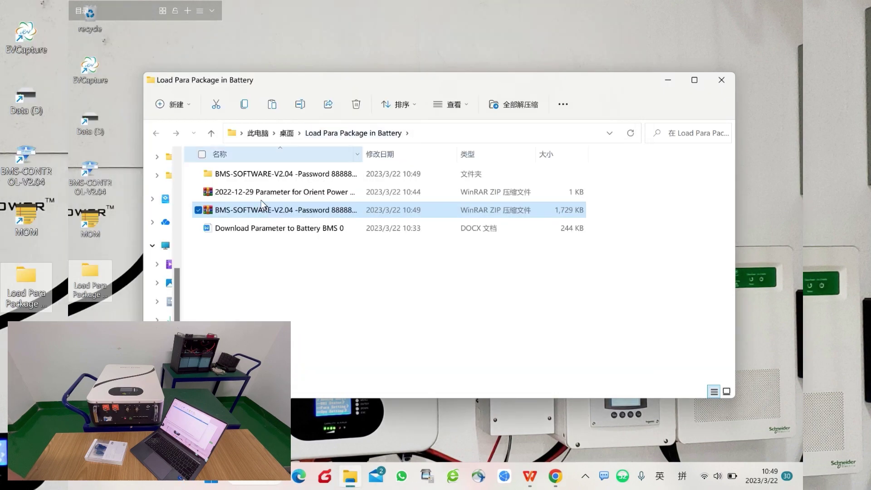
Step: Extract the 2022-12-29 parameter archive into the same folder
{"action": "double_click", "coordinate": [262, 193]}
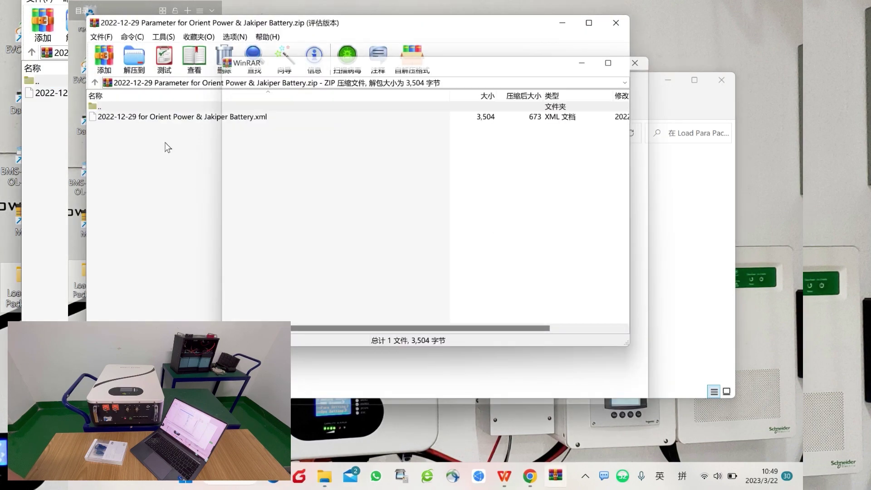
{"action": "left_click", "coordinate": [141, 70]}
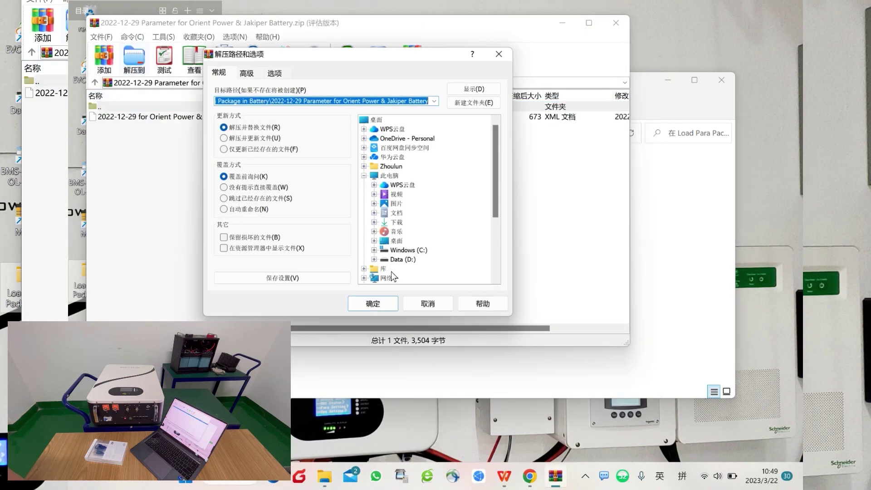
{"action": "left_click", "coordinate": [381, 301]}
{"action": "left_click", "coordinate": [615, 28]}
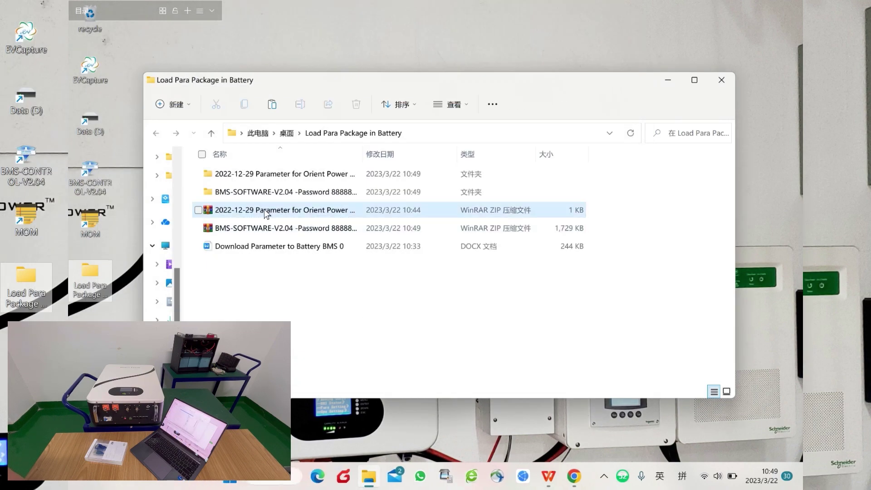
Step: Open the nested BMS-SOFTWARE-V2.04 folders and run the BMS SOFTWARE V2.04 application
{"action": "left_click", "coordinate": [293, 197]}
{"action": "double_click", "coordinate": [292, 195]}
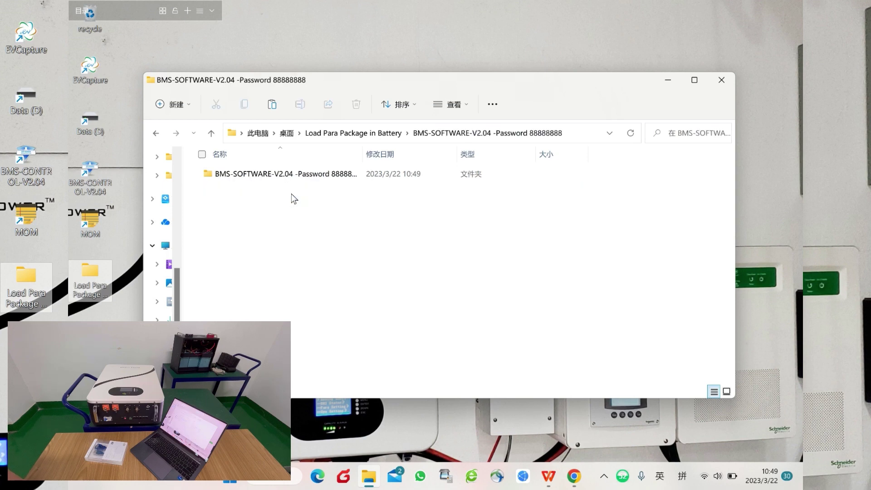
{"action": "double_click", "coordinate": [284, 178]}
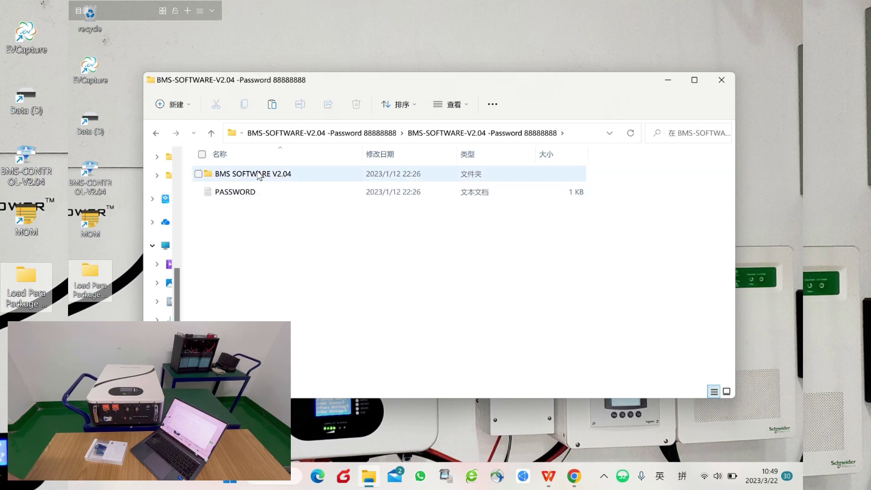
{"action": "double_click", "coordinate": [258, 173]}
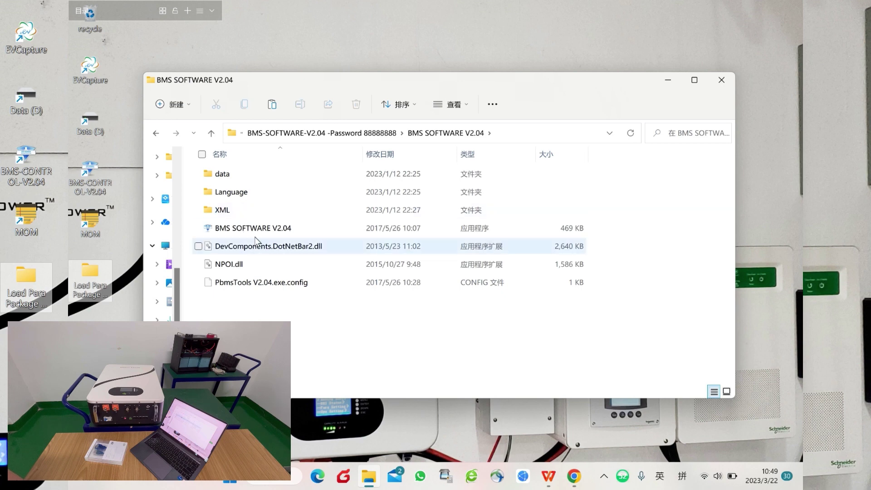
{"action": "left_click", "coordinate": [261, 233]}
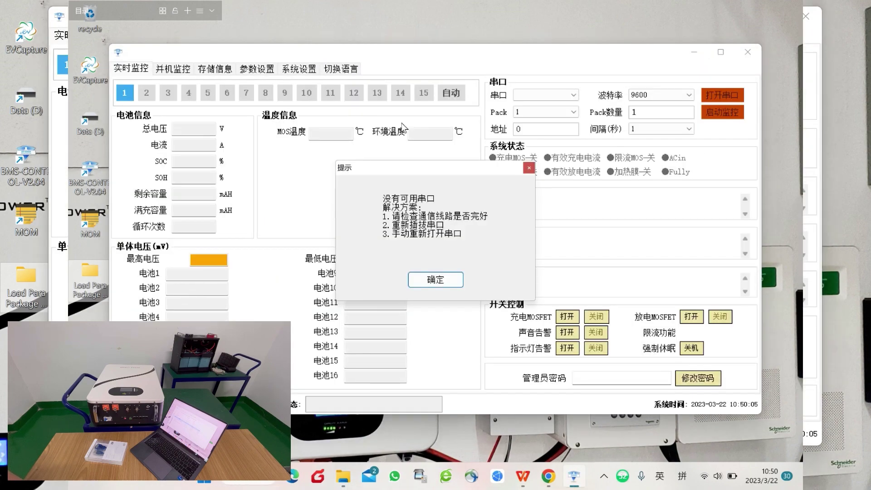
Step: Dismiss the no-serial-port prompt and choose English under the 切换语言 tab
{"action": "left_click", "coordinate": [449, 280]}
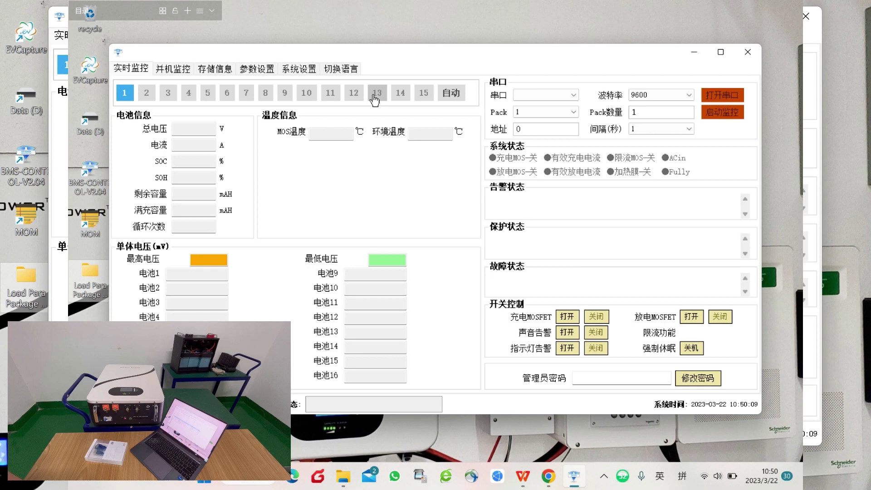
{"action": "left_click", "coordinate": [347, 72]}
{"action": "left_click", "coordinate": [417, 229]}
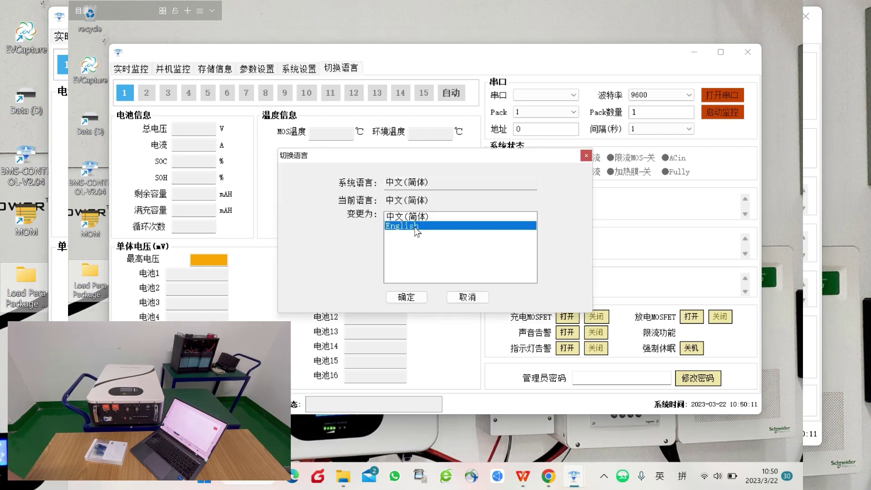
{"action": "left_click", "coordinate": [407, 298]}
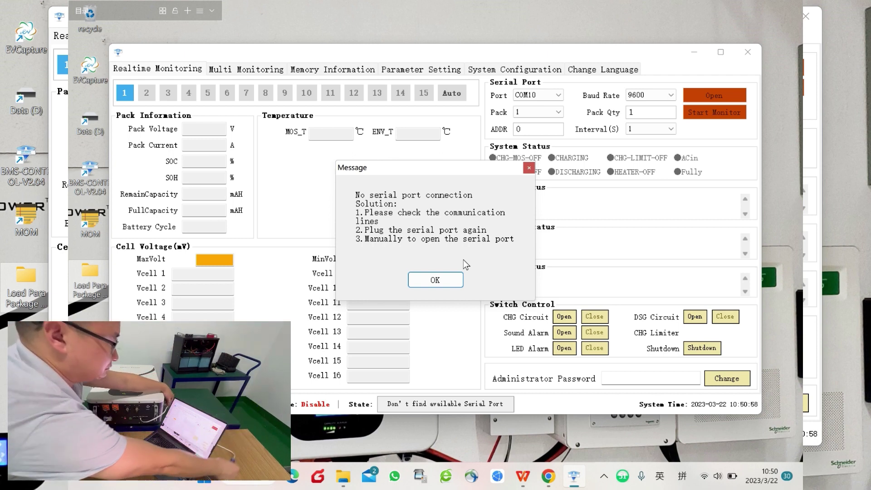
Step: Open the COM10 serial port, start monitoring, and show the Parameter Setting page
{"action": "left_click", "coordinate": [438, 281]}
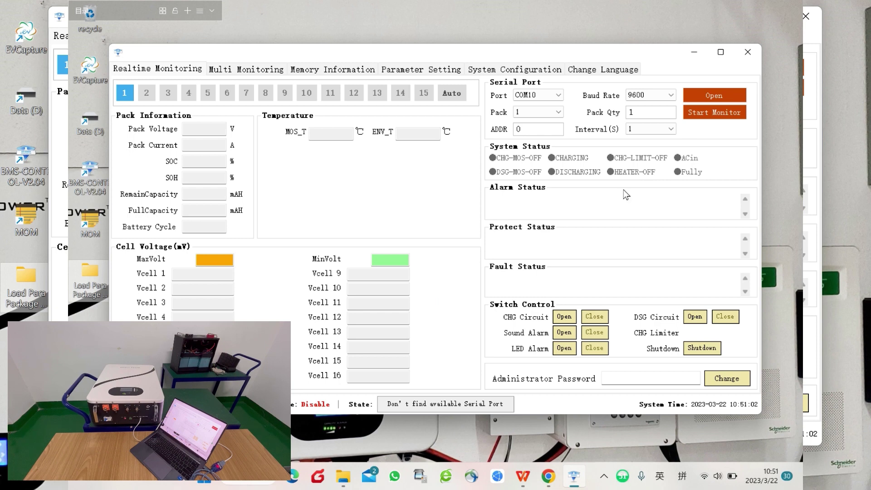
{"action": "left_click", "coordinate": [728, 96]}
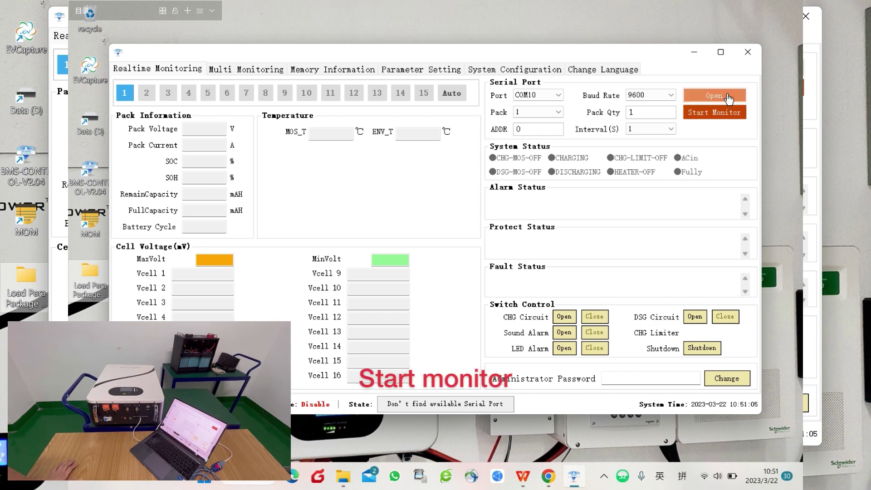
{"action": "left_click", "coordinate": [722, 120]}
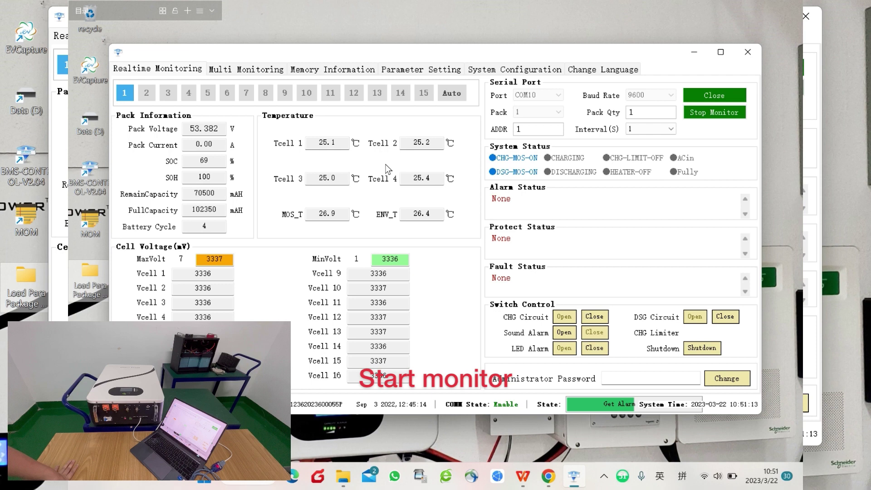
{"action": "left_click", "coordinate": [423, 71]}
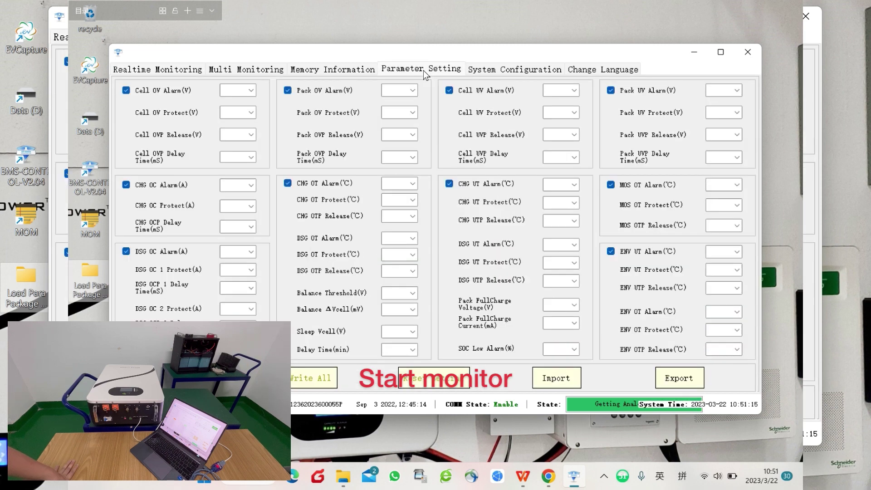
Step: Import the 2022-12-29 parameter XML from Desktop > Load Para Package in Battery
{"action": "left_click", "coordinate": [560, 384]}
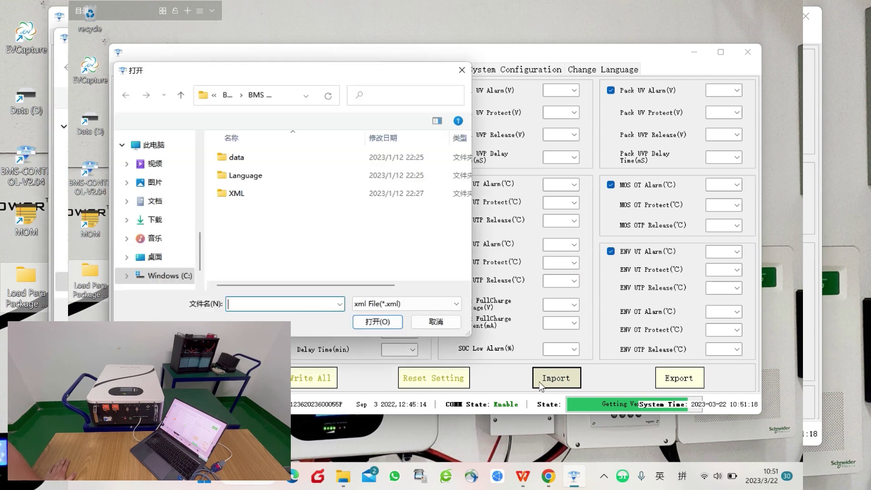
{"action": "left_click", "coordinate": [173, 255]}
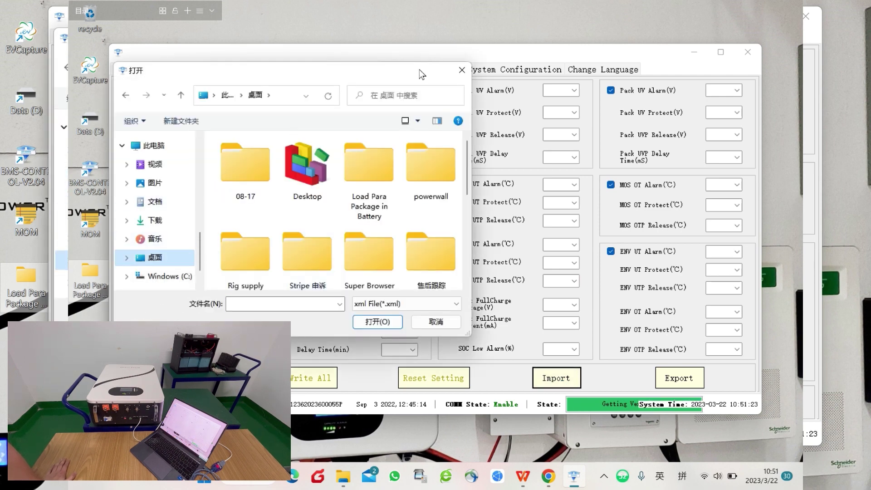
{"action": "double_click", "coordinate": [380, 177]}
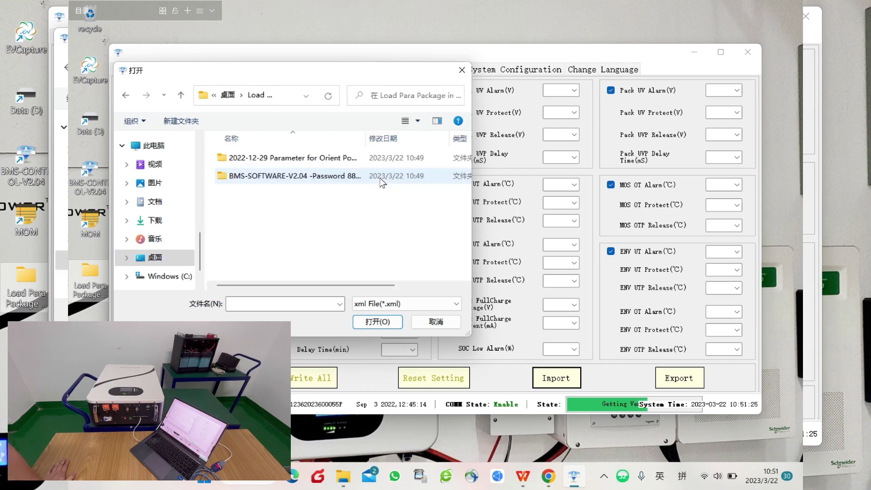
{"action": "double_click", "coordinate": [303, 162]}
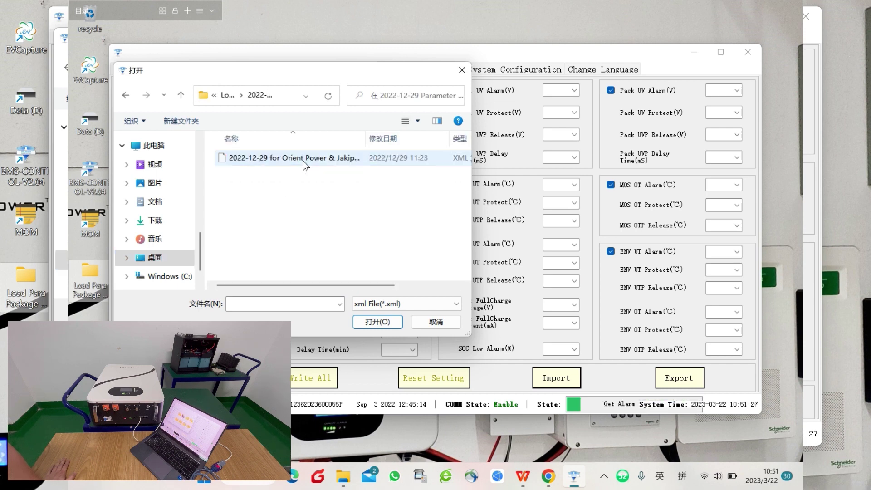
{"action": "left_click", "coordinate": [296, 164]}
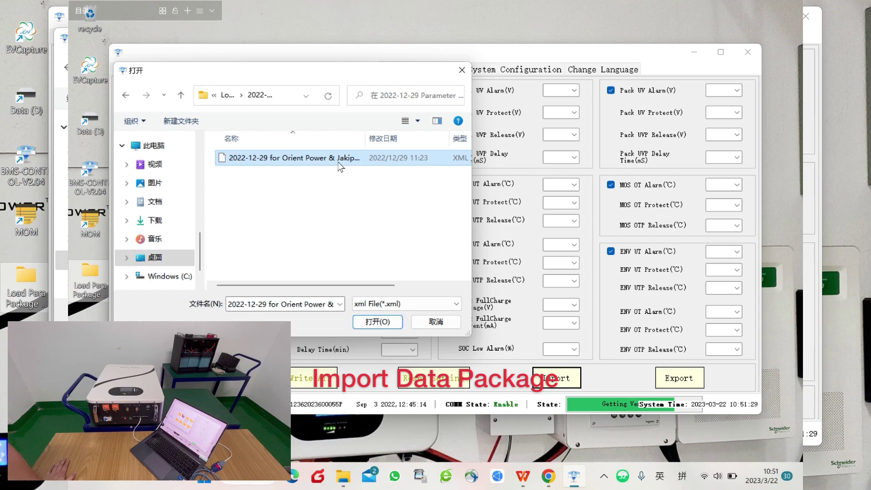
{"action": "left_click", "coordinate": [379, 319]}
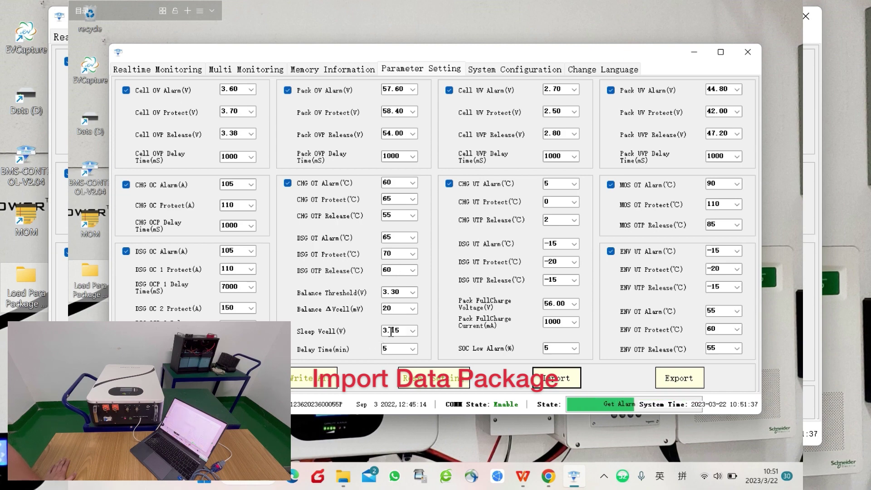
Step: Return to Realtime Monitoring and enter the administrator password
{"action": "left_click", "coordinate": [160, 71]}
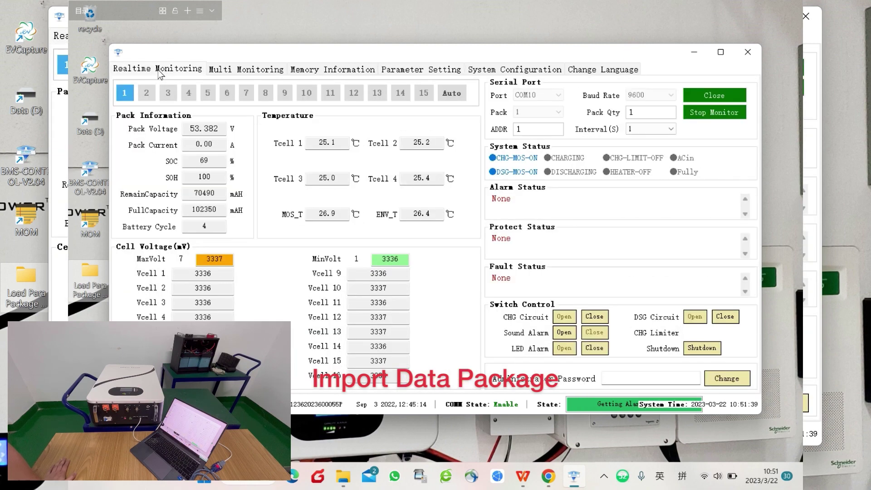
{"action": "left_click", "coordinate": [603, 378]}
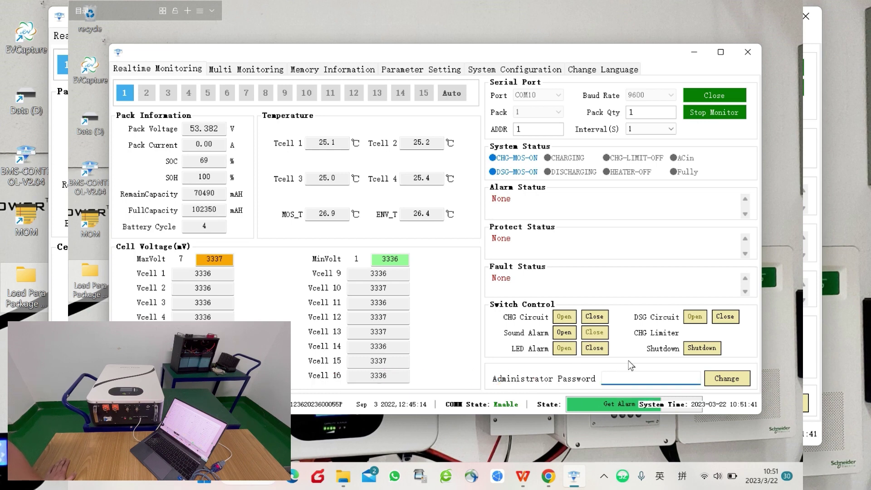
{"action": "type", "text": "***"}
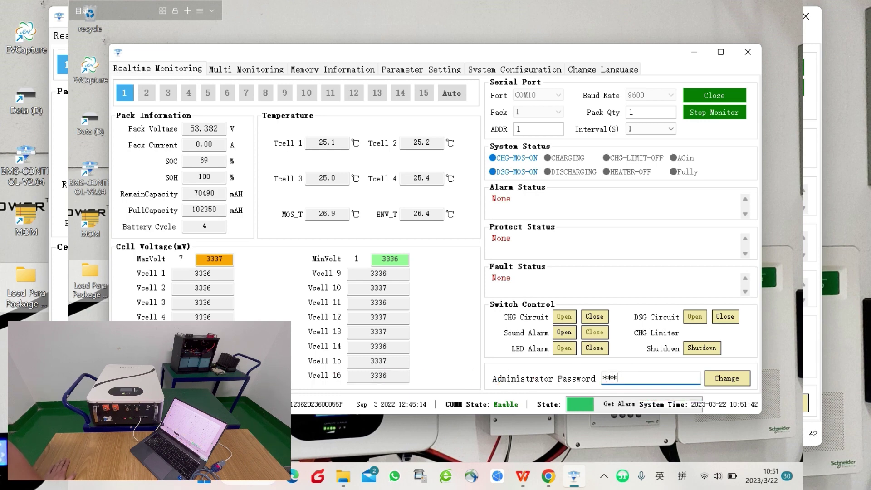
{"action": "type", "text": "*****"}
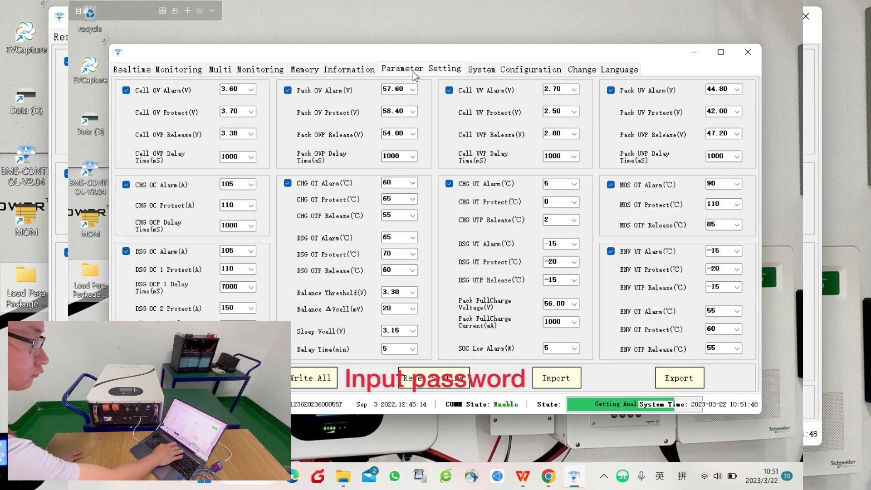
Step: On the Parameter Setting page, change Sleep Vcell(V) from 3.15 to 2.50
{"action": "left_click", "coordinate": [420, 69]}
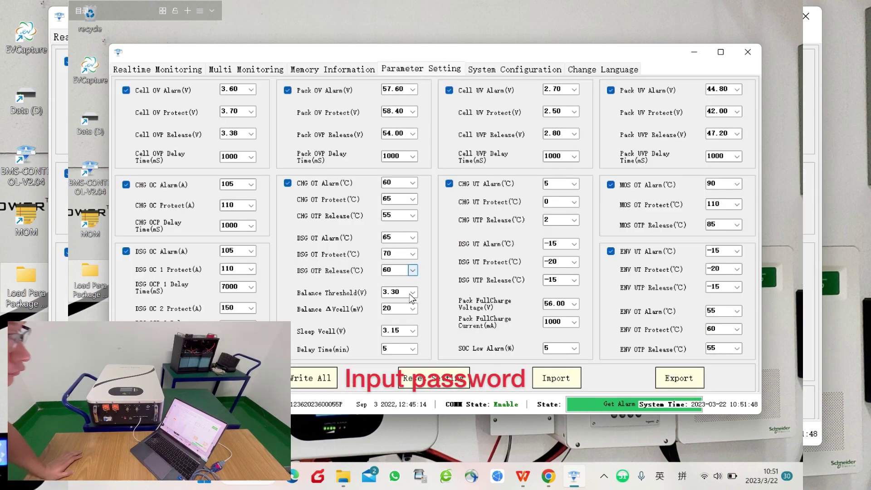
{"action": "left_click", "coordinate": [410, 330]}
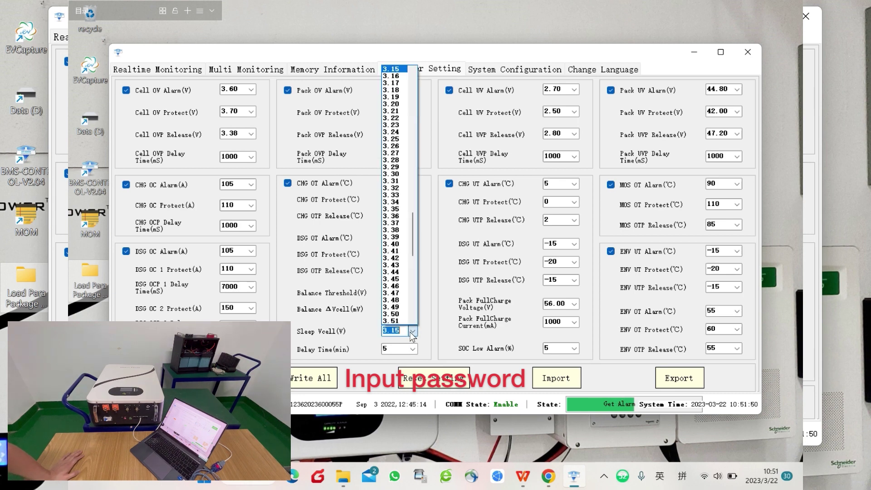
{"action": "scroll", "coordinate": [406, 245], "scroll_direction": "up", "scroll_amount": 4}
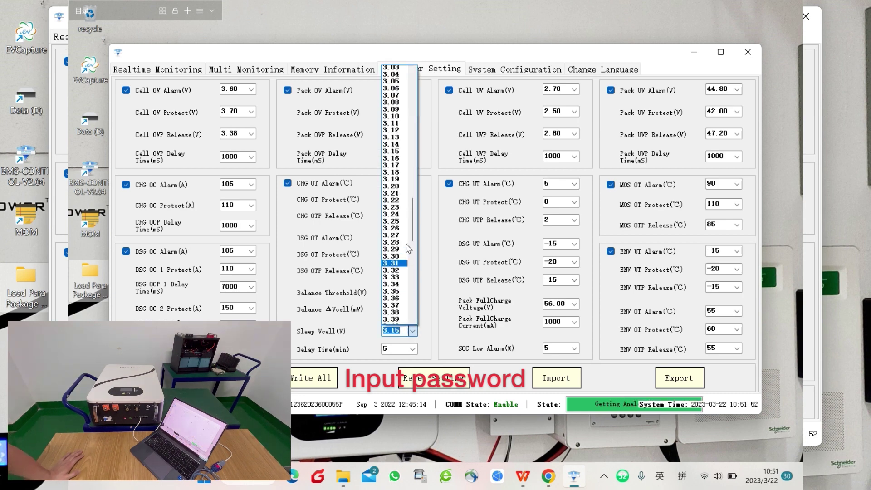
{"action": "scroll", "coordinate": [405, 244], "scroll_direction": "up", "scroll_amount": 14}
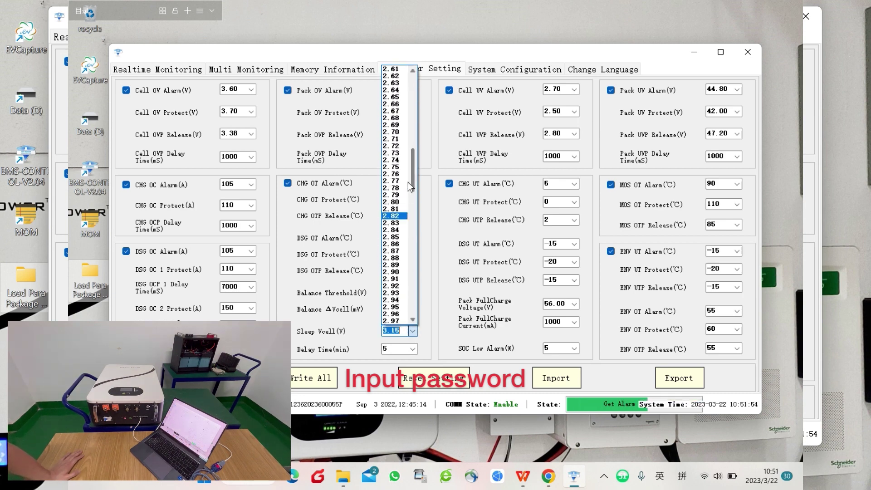
{"action": "scroll", "coordinate": [401, 150], "scroll_direction": "up", "scroll_amount": 4}
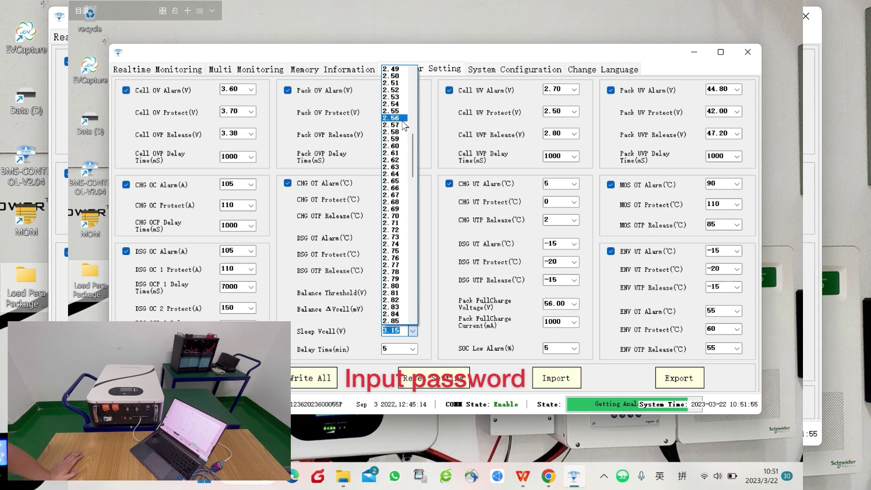
{"action": "left_click", "coordinate": [397, 76]}
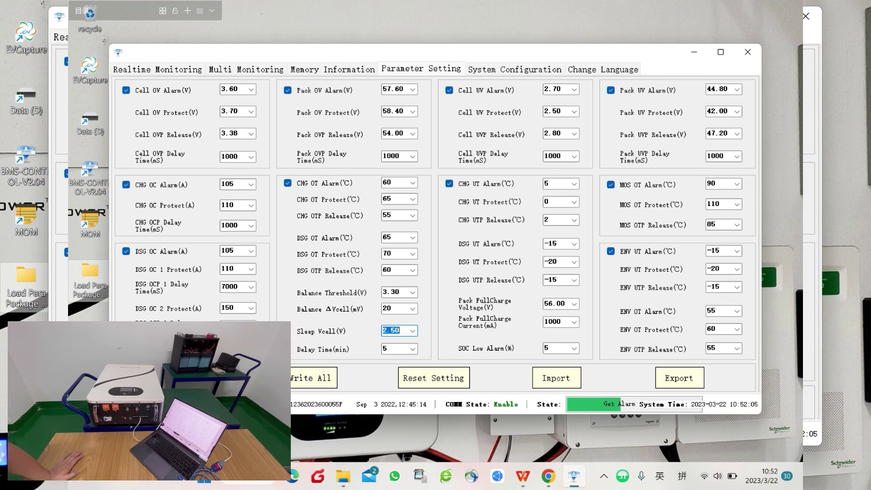
Step: Write all parameters, including Sleep Vcell 2.50 V, to the battery and return to Realtime Monitoring
{"action": "left_click", "coordinate": [310, 384]}
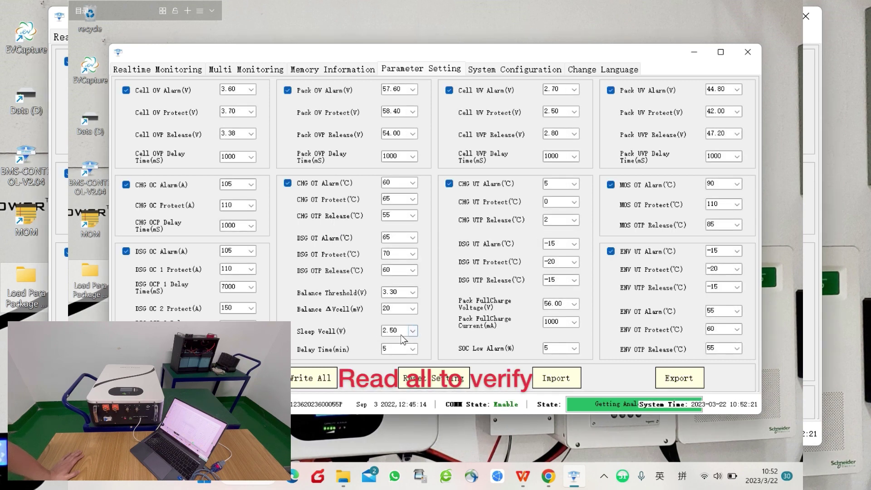
{"action": "left_click", "coordinate": [181, 69]}
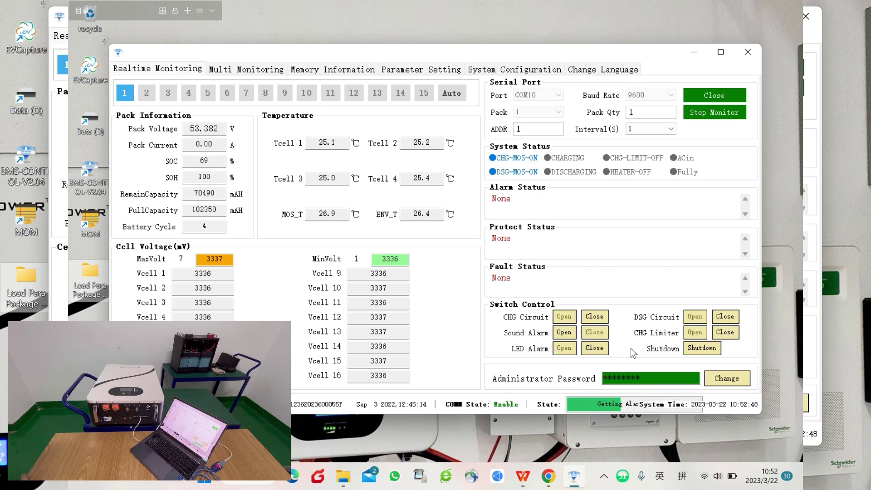
{"action": "left_click", "coordinate": [696, 353]}
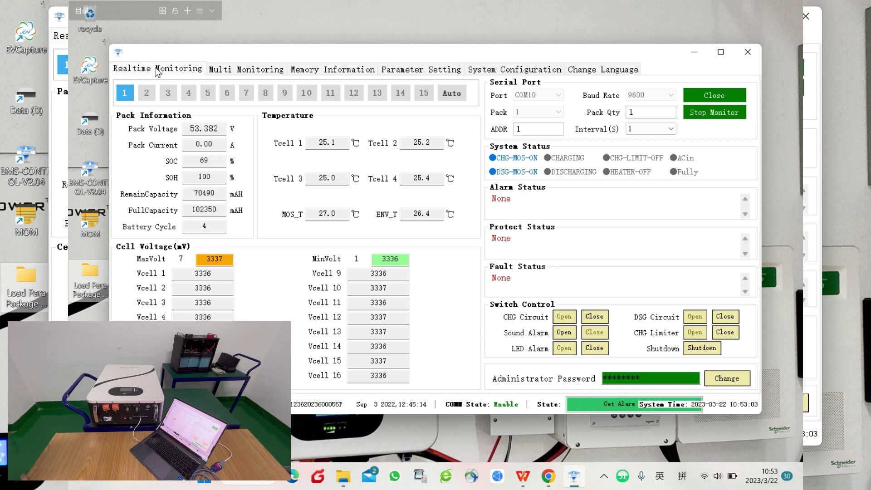
Step: Show the Multi Monitoring log with pack 1 at 53.382 V and 70.490 AH remaining of 102.350 AH
{"action": "left_click", "coordinate": [275, 70]}
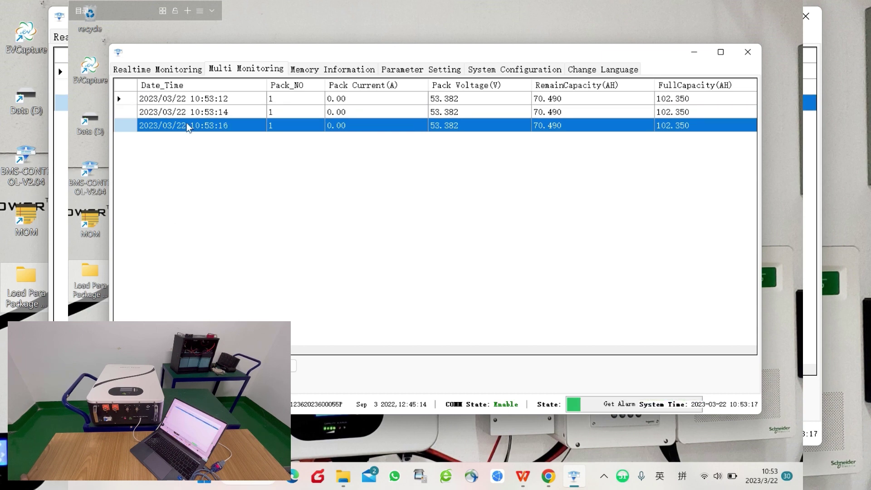
Step: Read the ten memory records and BMS clock time without saving to Excel, then return to Parameter Setting
{"action": "left_click", "coordinate": [327, 73]}
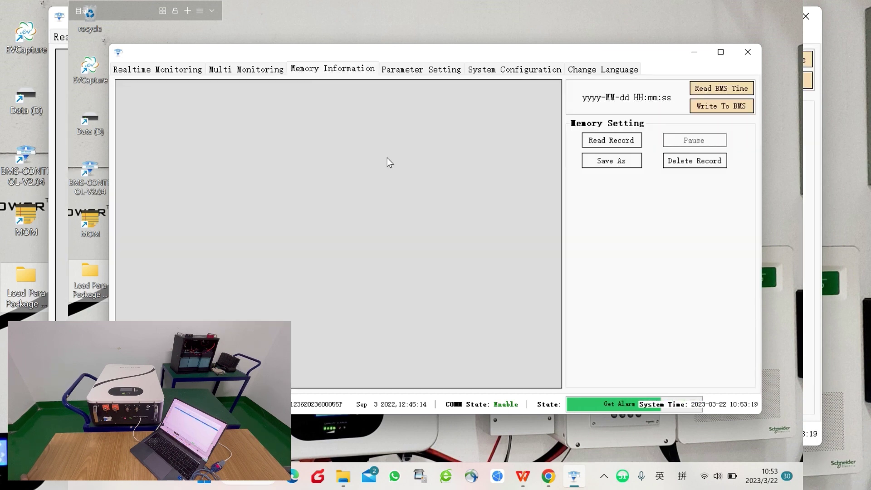
{"action": "left_click", "coordinate": [598, 142]}
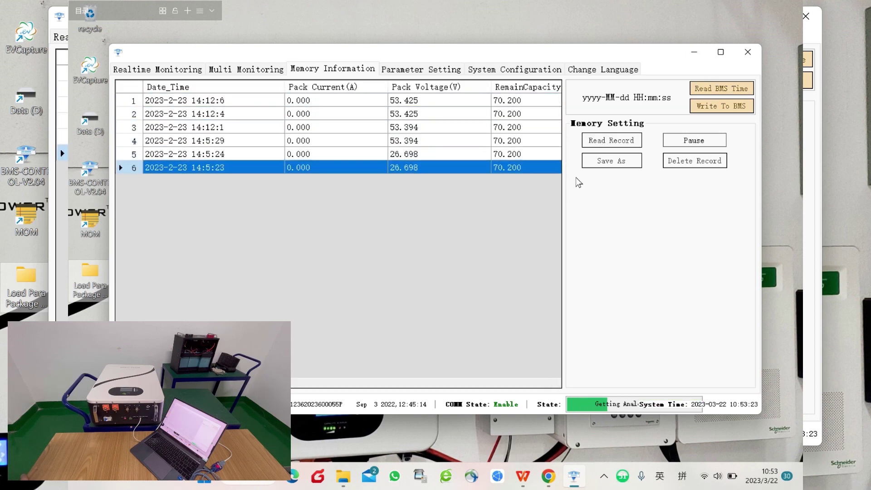
{"action": "left_click", "coordinate": [709, 142]}
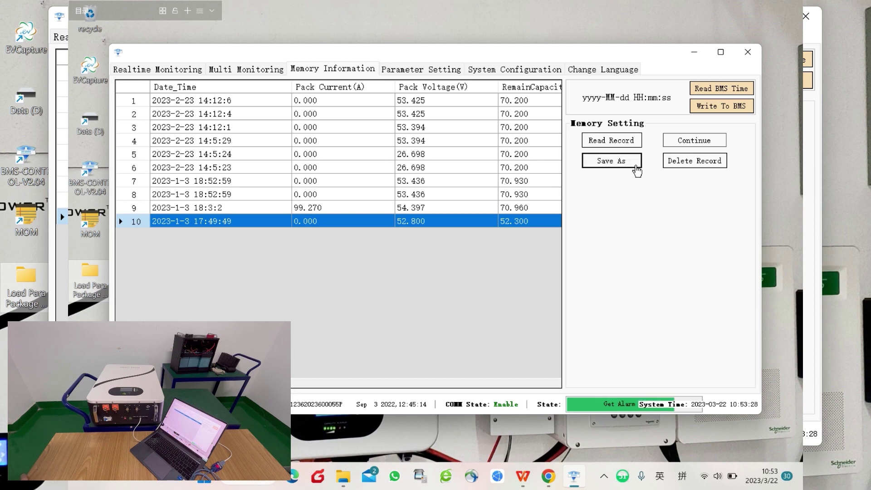
{"action": "left_click", "coordinate": [625, 164]}
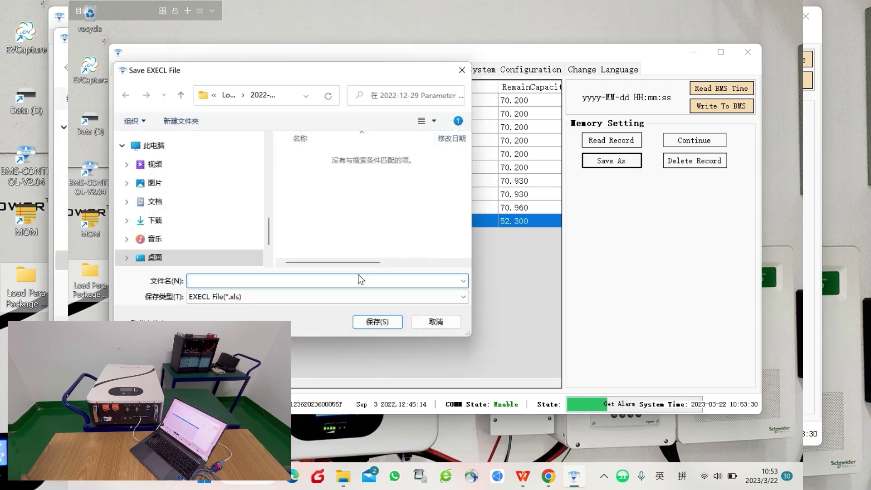
{"action": "left_click", "coordinate": [462, 75]}
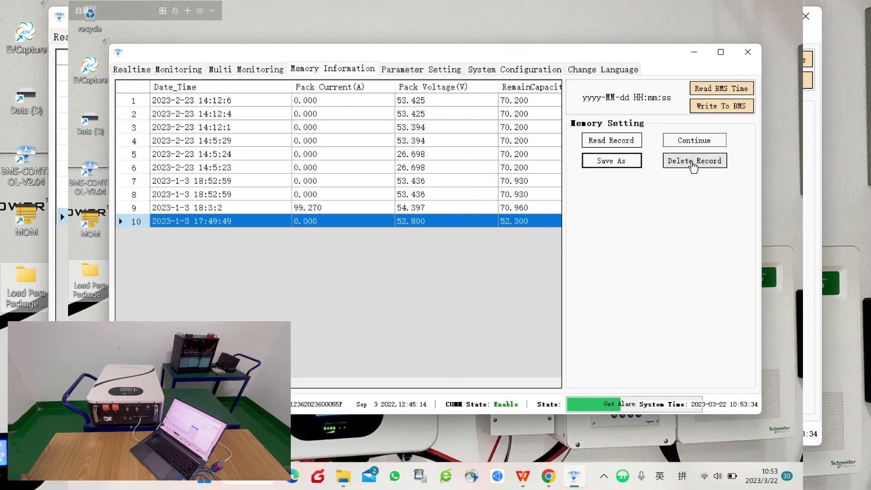
{"action": "left_click", "coordinate": [734, 89]}
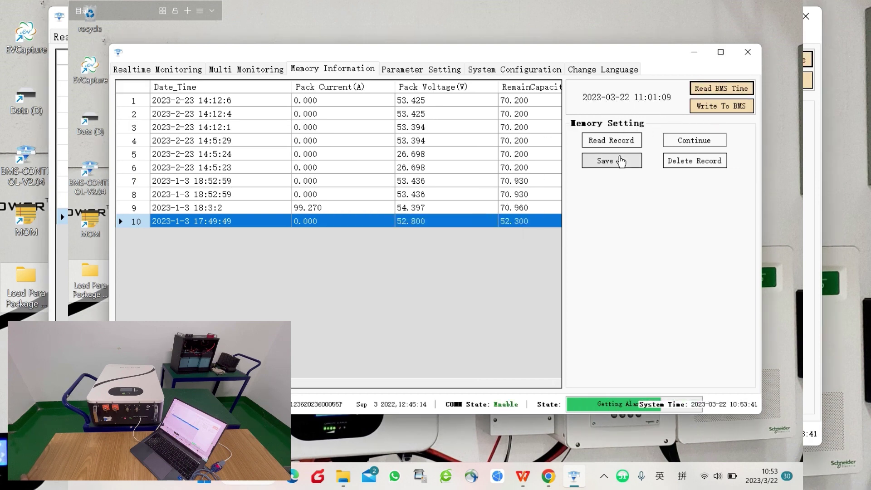
{"action": "left_click", "coordinate": [408, 69]}
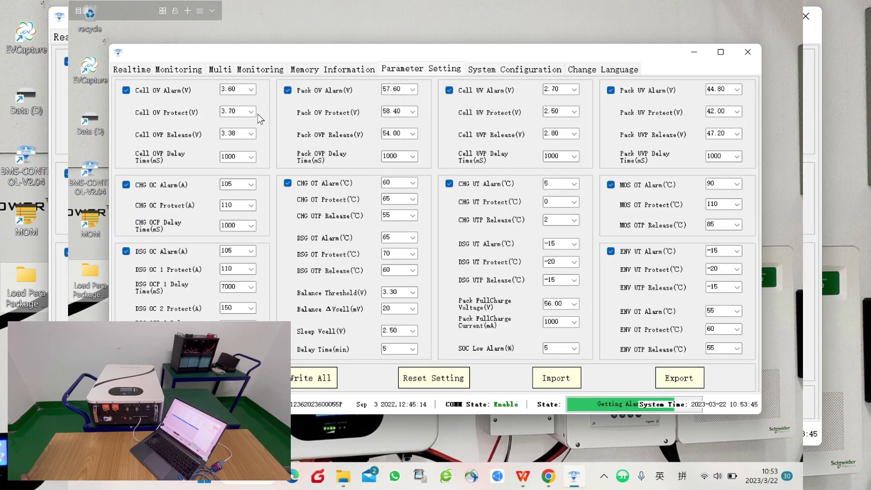
{"action": "left_click", "coordinate": [251, 89]}
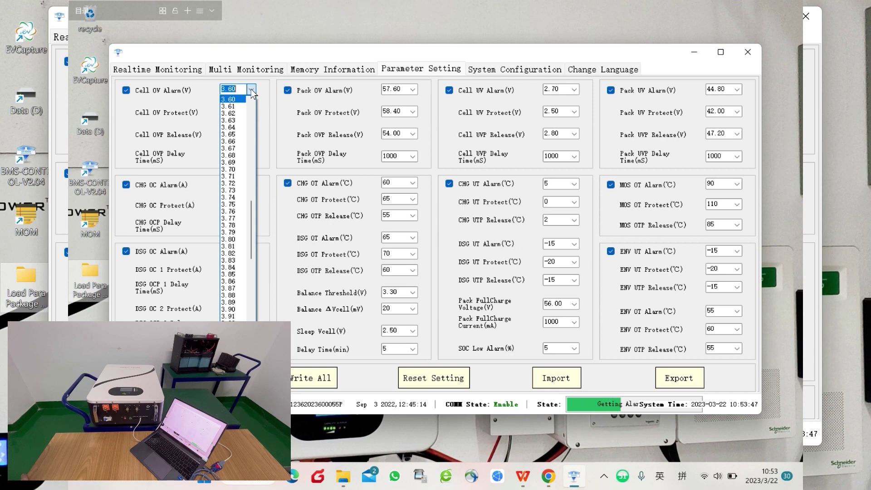
{"action": "left_click", "coordinate": [251, 89]}
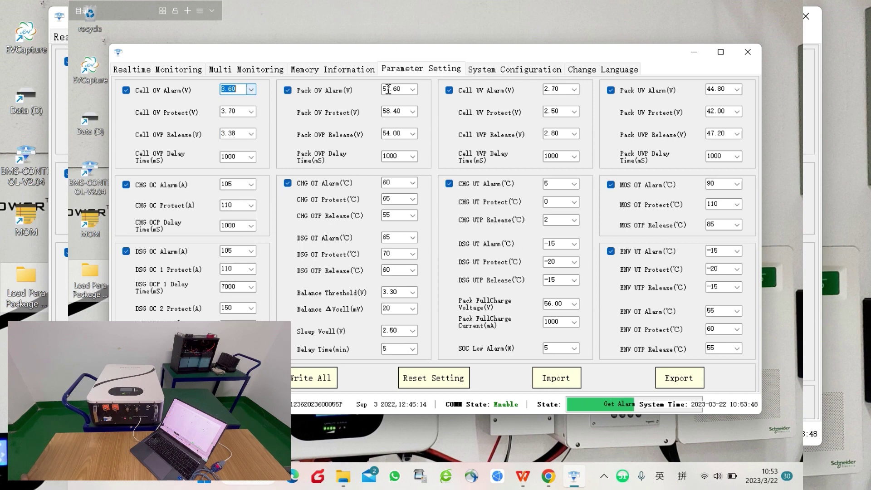
{"action": "left_click", "coordinate": [412, 112]}
{"action": "left_click", "coordinate": [412, 113]}
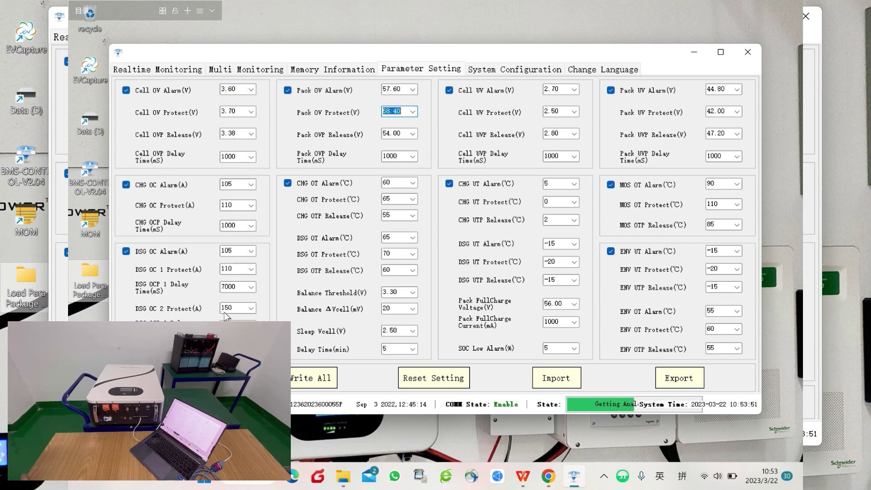
{"action": "left_click", "coordinate": [249, 288]}
{"action": "left_click", "coordinate": [249, 288]}
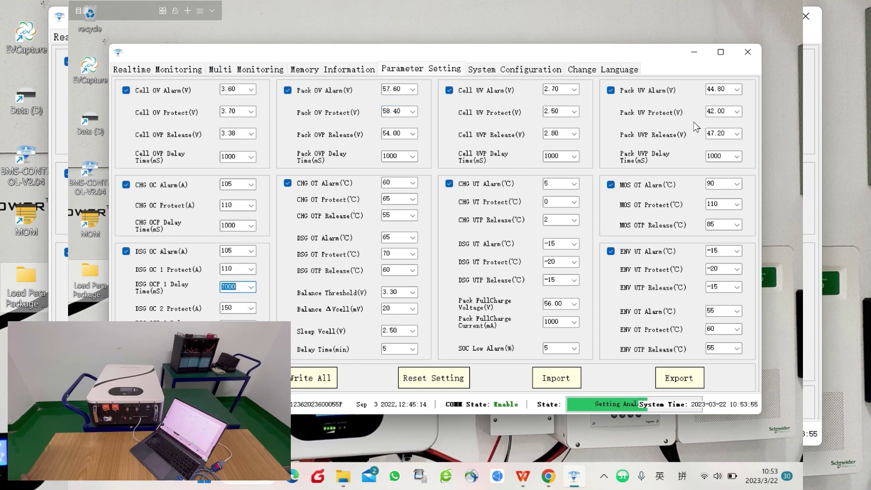
Step: Read capacities on System Configuration (design 100000, remaining 70490, full 102350 mAh), keeping English language
{"action": "left_click", "coordinate": [494, 69]}
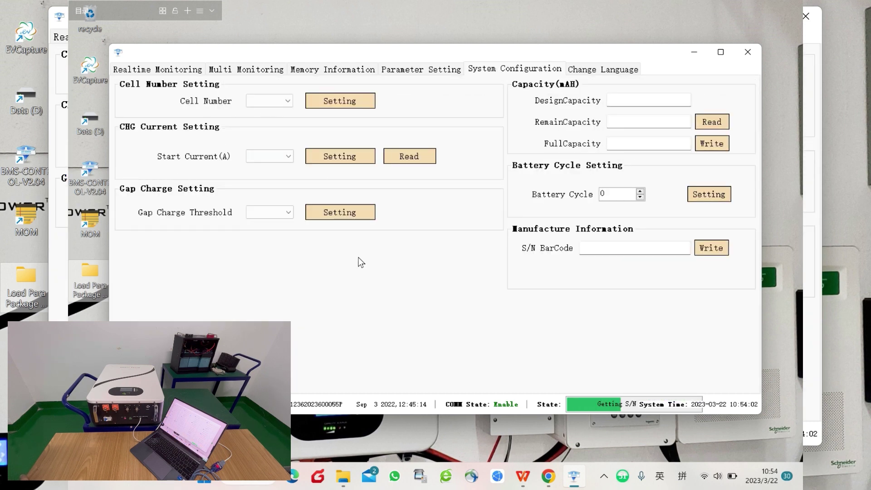
{"action": "left_click", "coordinate": [715, 126]}
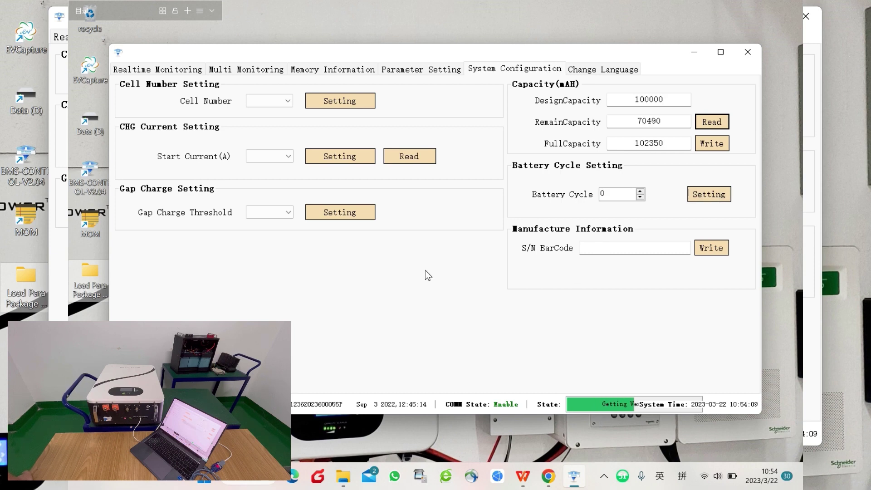
{"action": "left_click", "coordinate": [598, 69]}
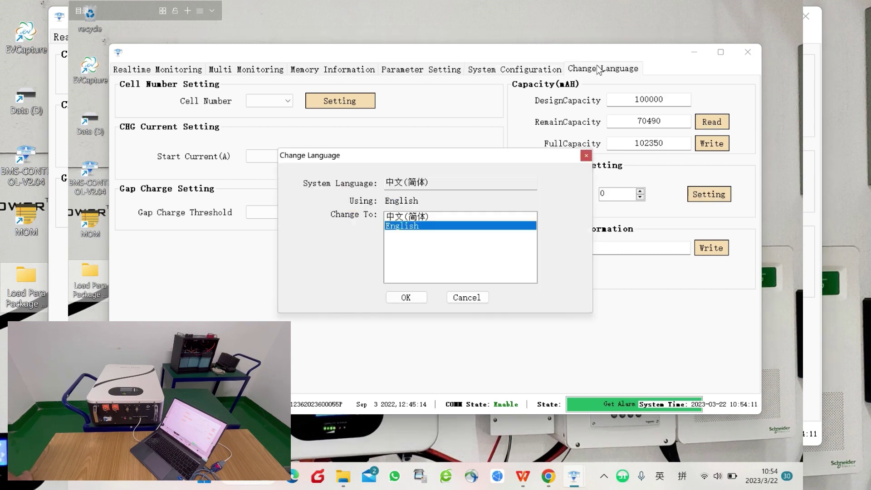
{"action": "left_click", "coordinate": [466, 297]}
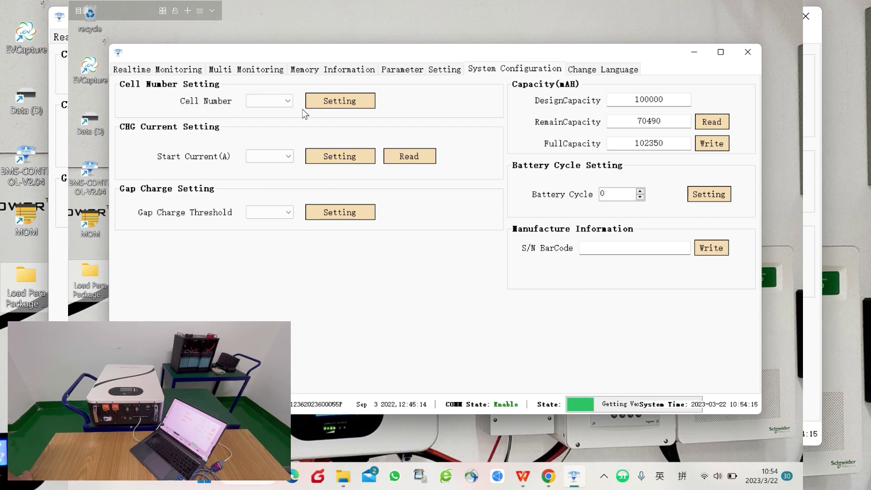
Step: Switch back to Realtime Monitoring, showing pack 53.382 V, 69% SOC and no alarms or faults
{"action": "left_click", "coordinate": [177, 74]}
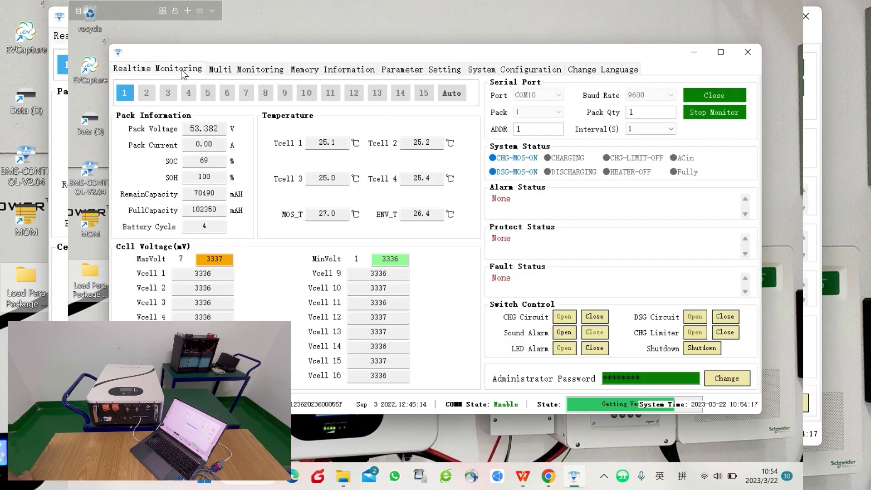